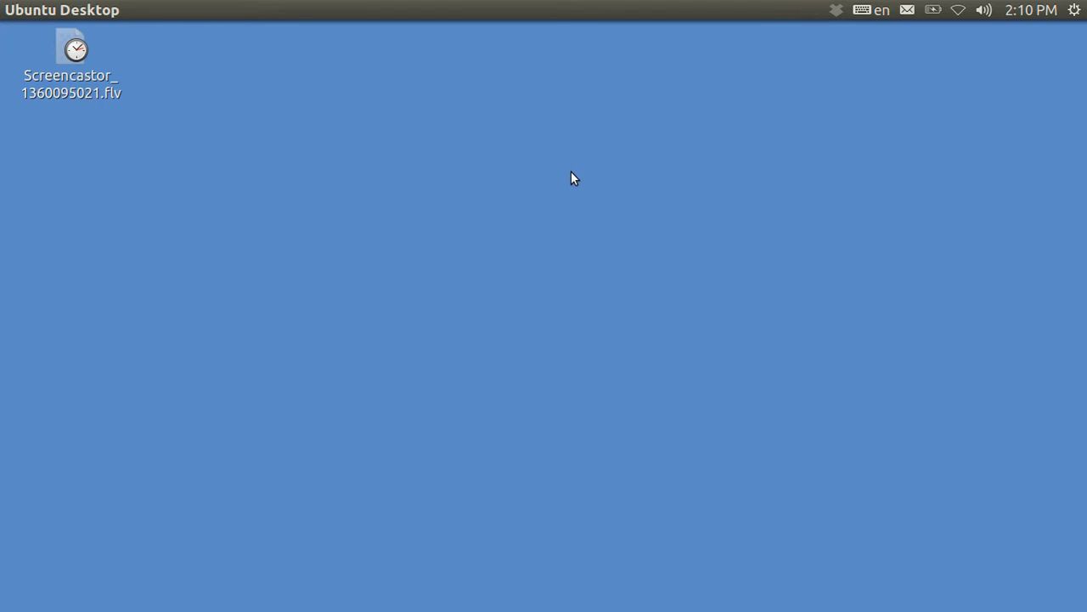
# Step: Reveal the Unity launcher listing Home, workspaces, the USB drive and Trash
pyautogui.moveTo(0, 274)
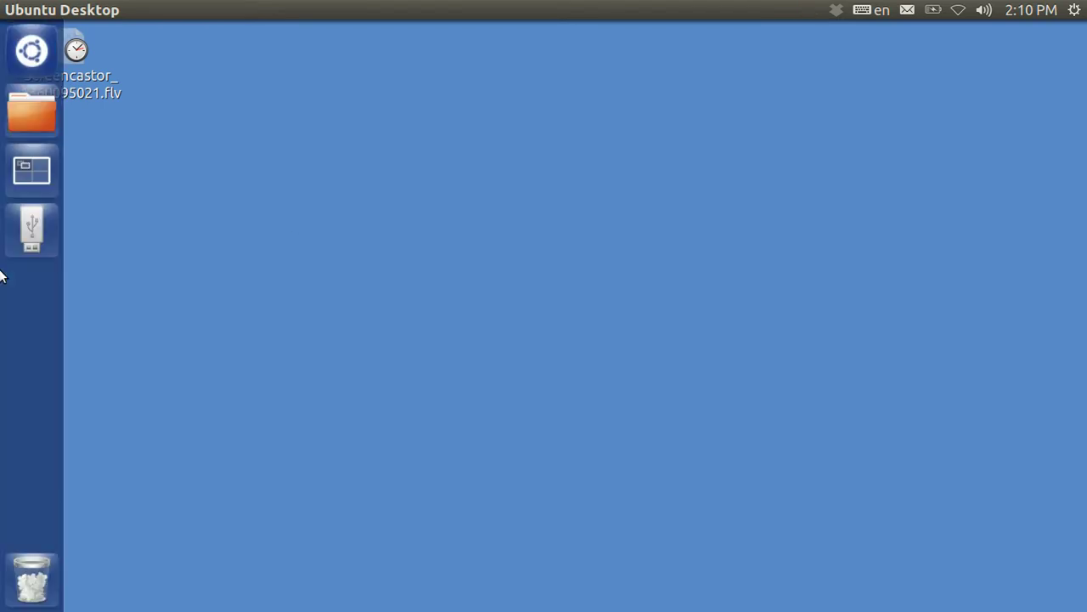
# Step: Open the Trash and permanently delete Screencastor_1360094868.flv
pyautogui.click(24, 579)
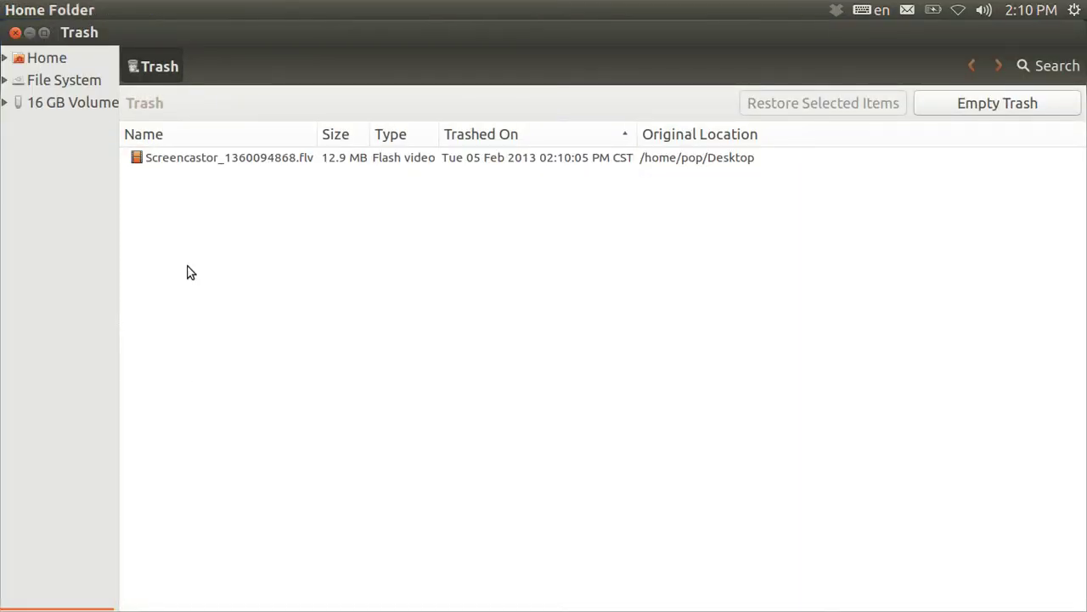
pyautogui.rightClick(188, 163)
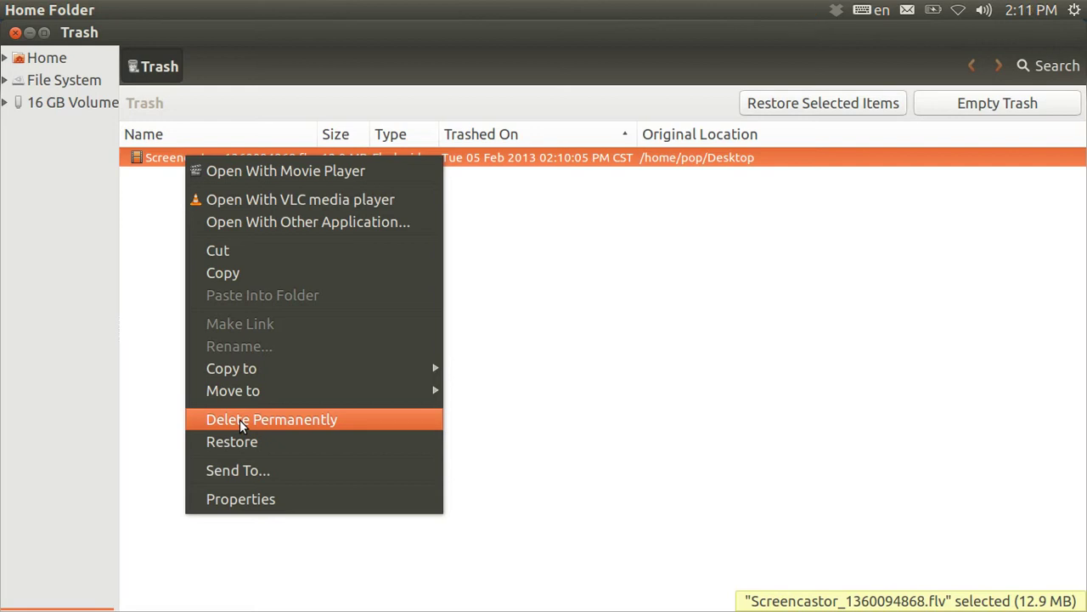
pyautogui.click(241, 421)
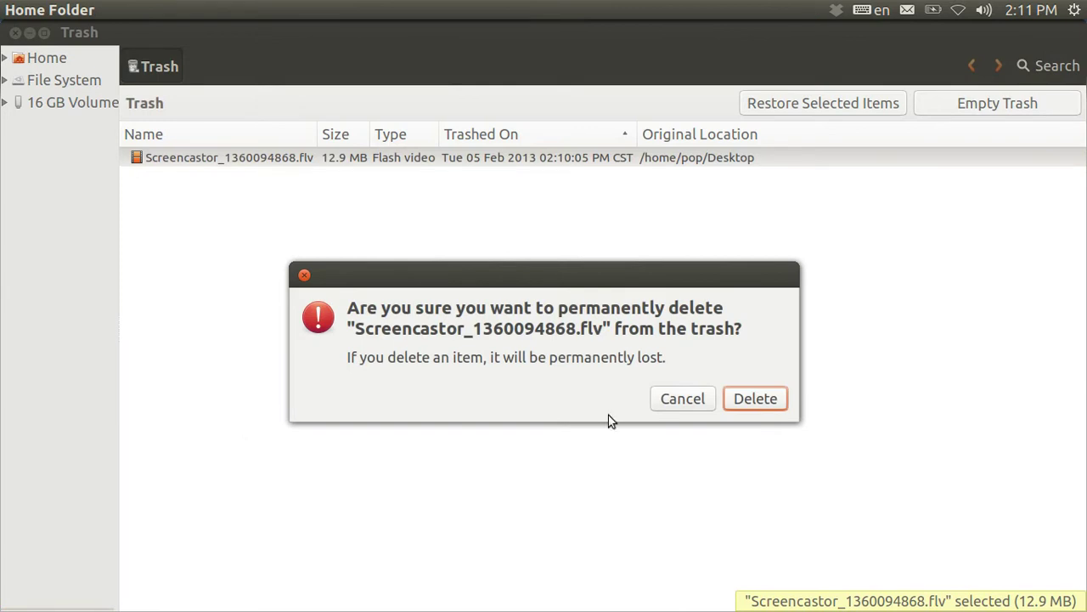
pyautogui.click(747, 404)
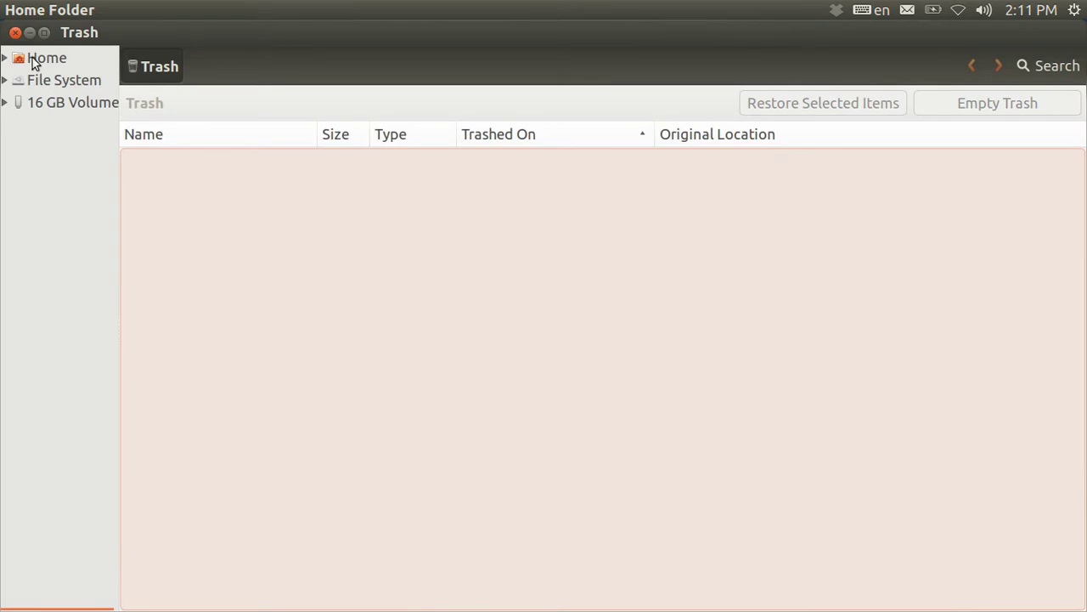
pyautogui.click(15, 34)
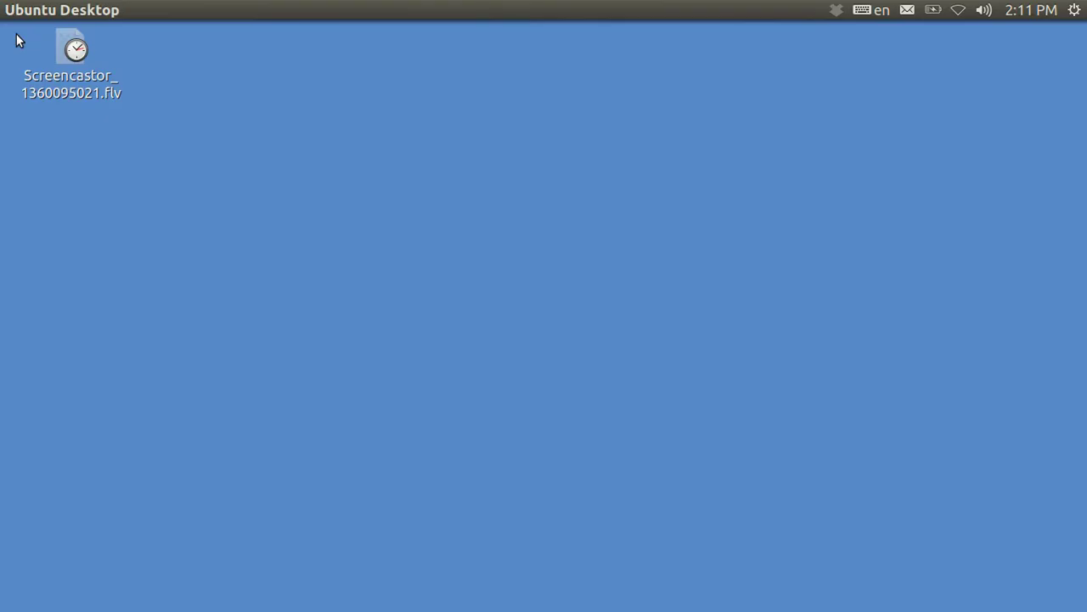
pyautogui.moveTo(1, 155)
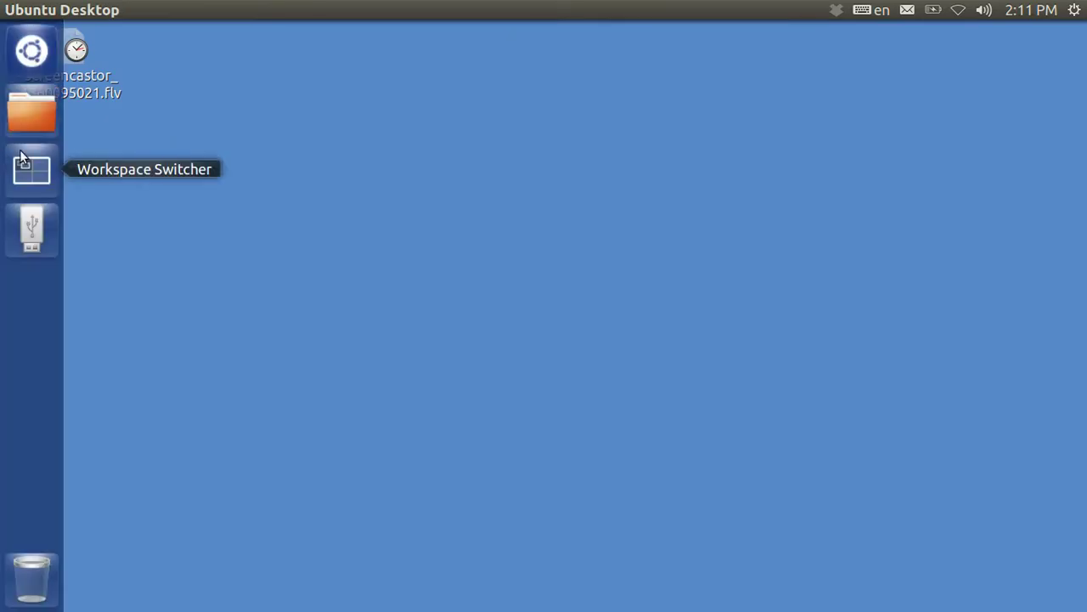
pyautogui.rightClick(23, 116)
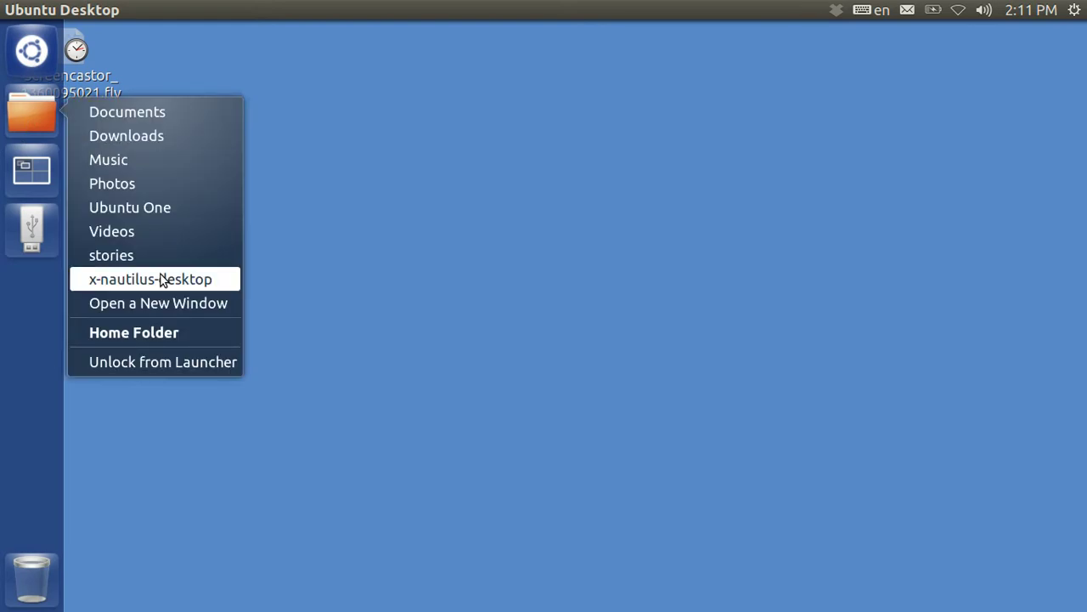
pyautogui.click(139, 233)
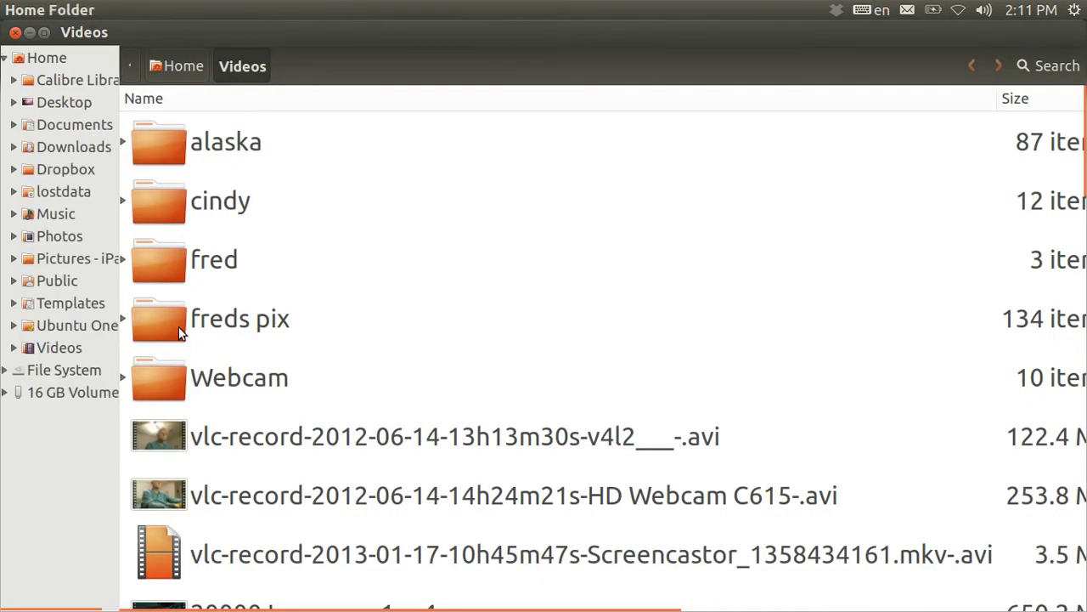
pyautogui.rightClick(218, 440)
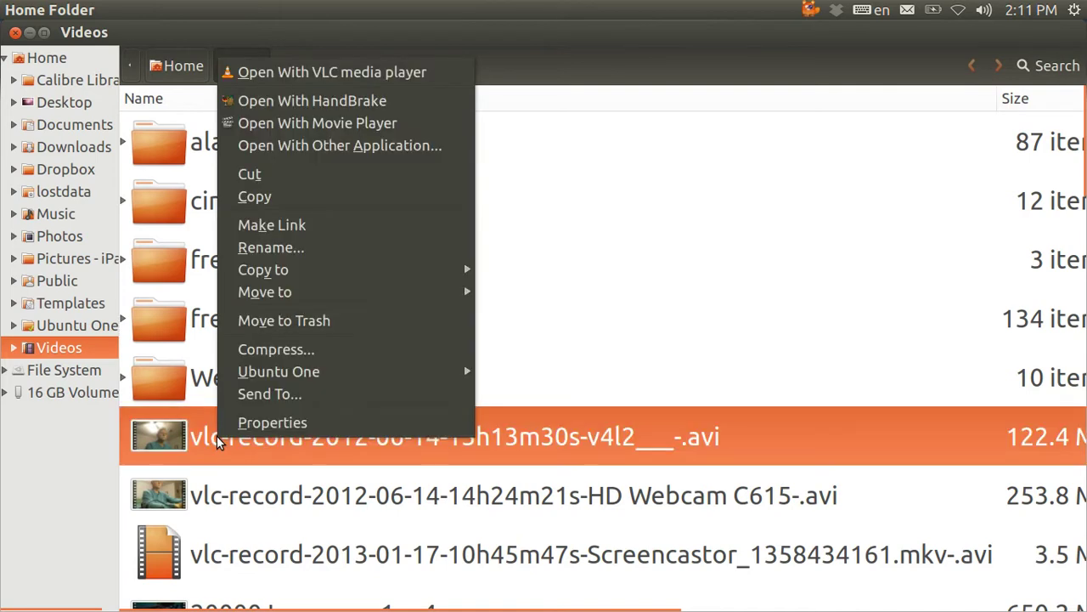
pyautogui.click(265, 322)
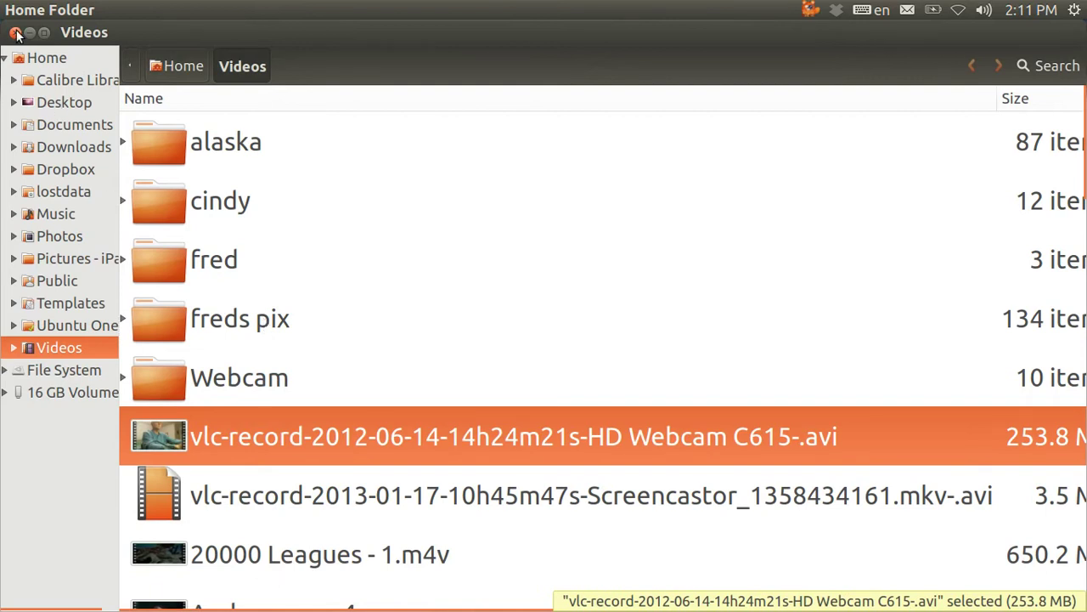
pyautogui.click(16, 33)
# Step: Open the Trash, permanently delete the vlc-record AVI, and close the empty window
pyautogui.moveTo(2, 303)
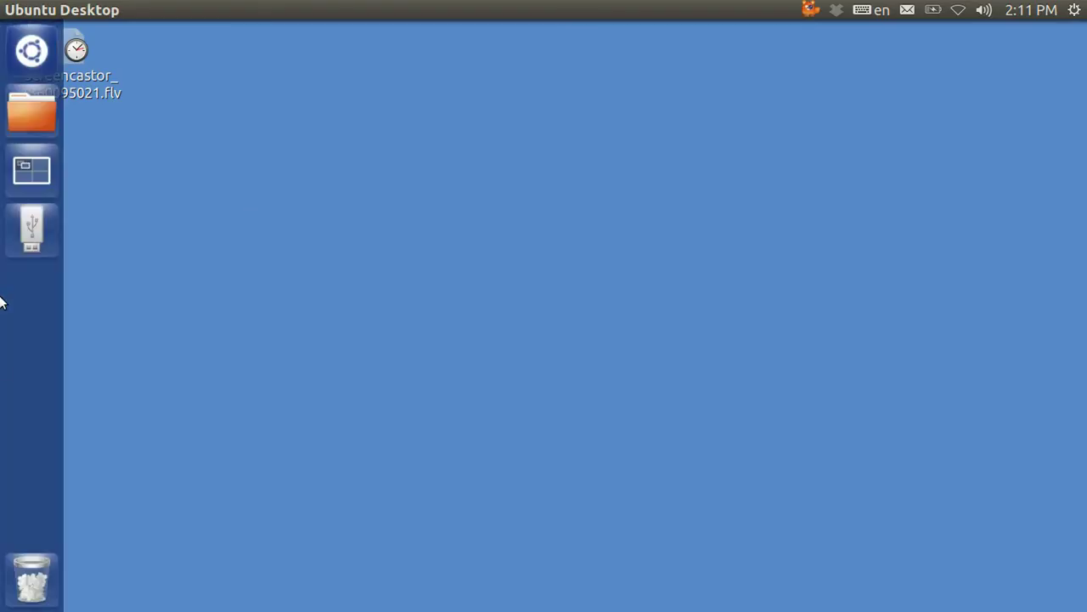
pyautogui.rightClick(26, 577)
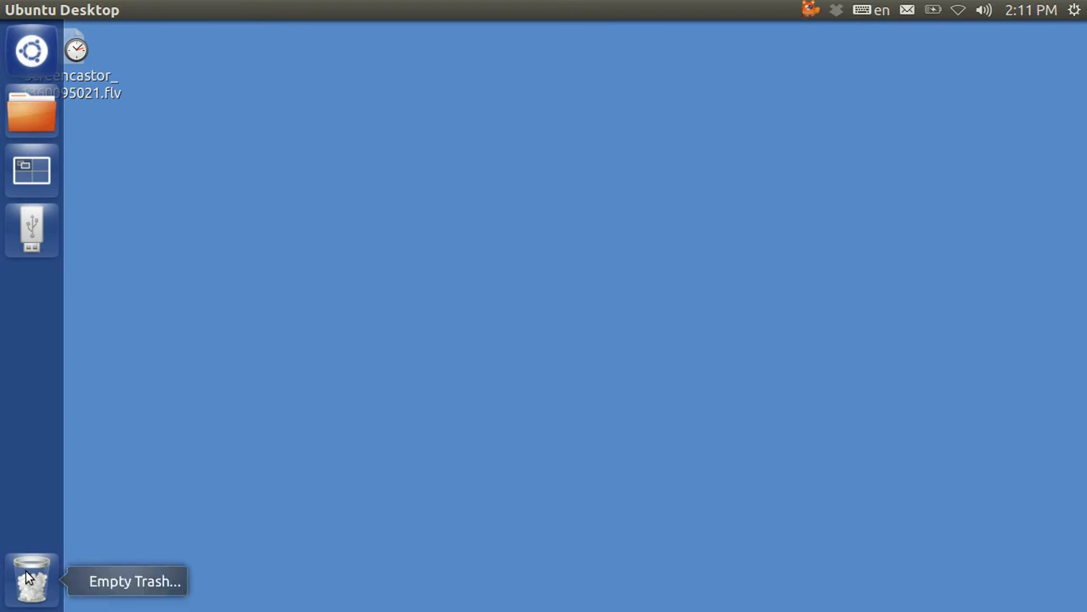
pyautogui.click(26, 578)
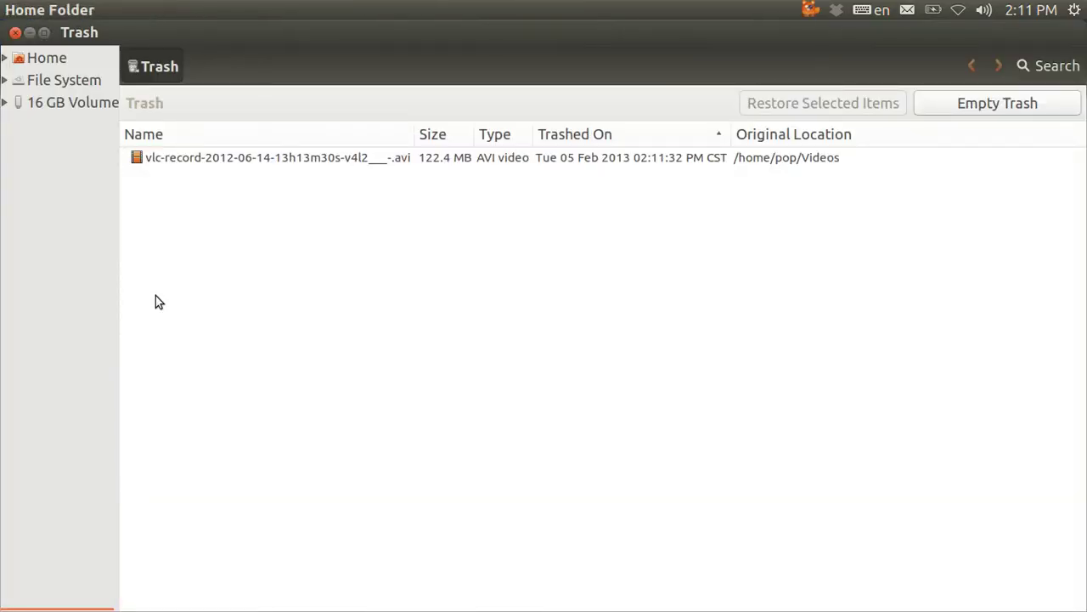
pyautogui.rightClick(173, 161)
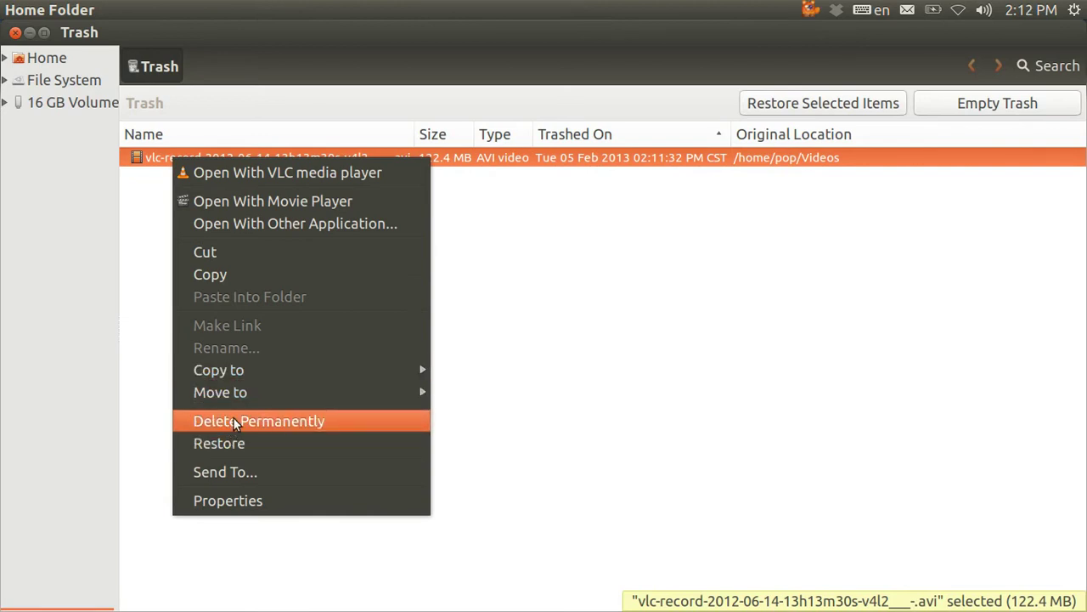
pyautogui.click(235, 422)
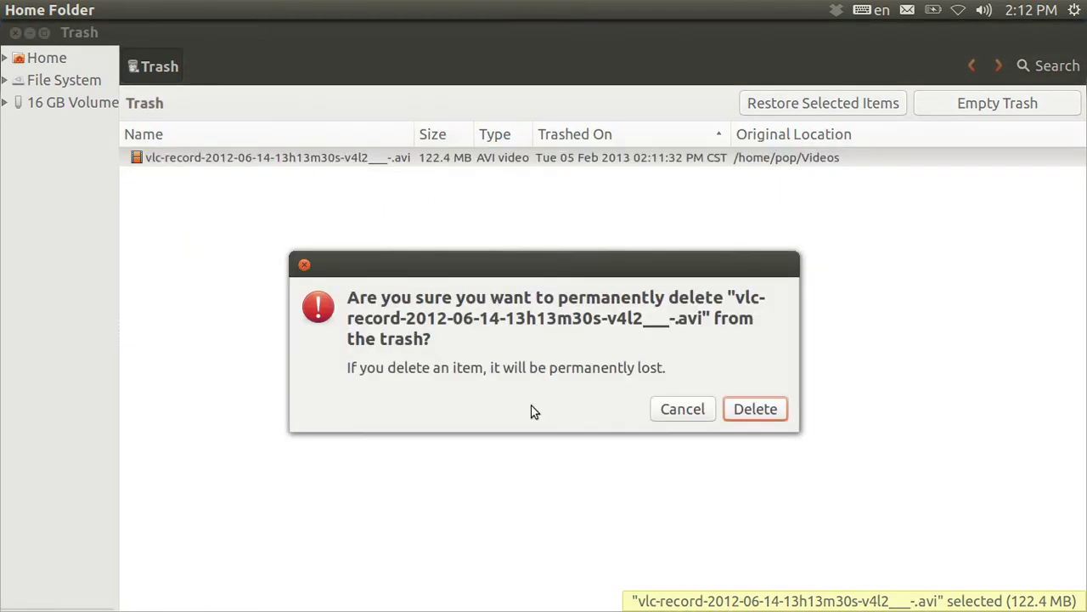
pyautogui.click(752, 410)
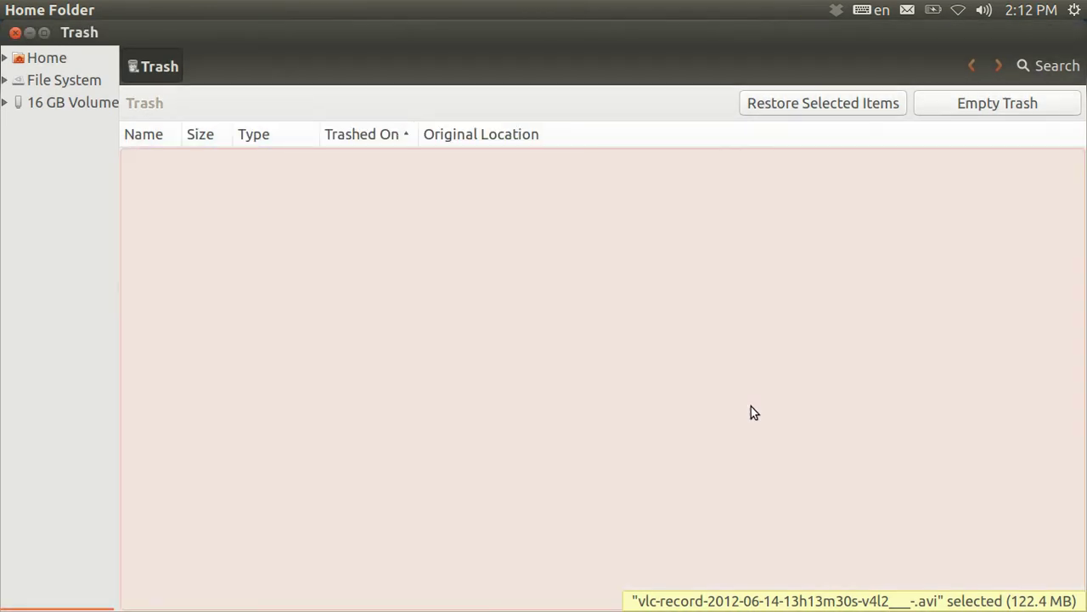
pyautogui.click(15, 34)
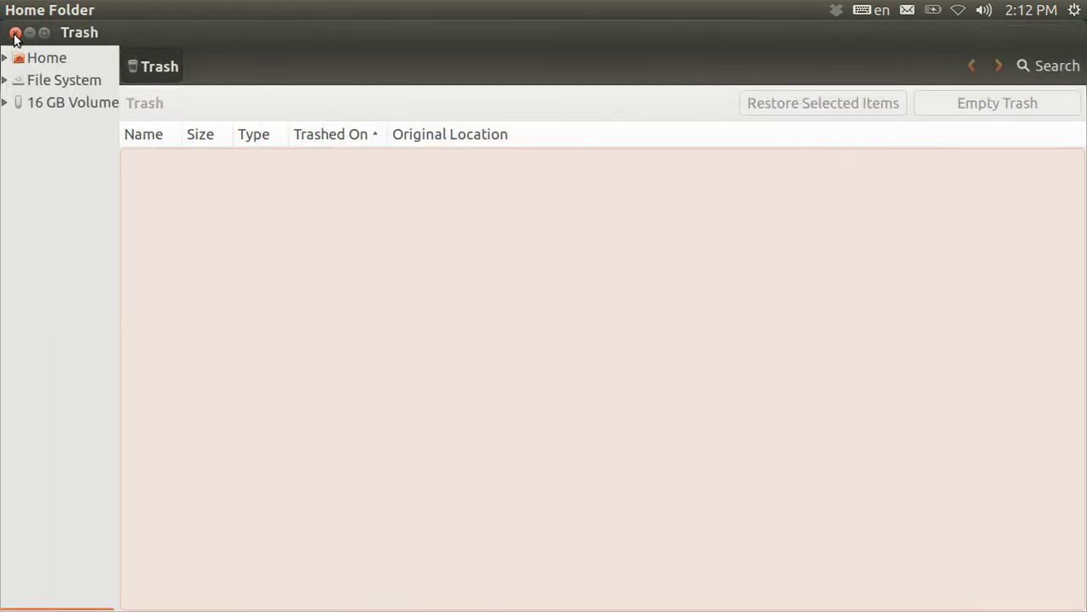
# Step: Close the Trash and return to the Videos folder via the Home Folder menu
pyautogui.click(15, 34)
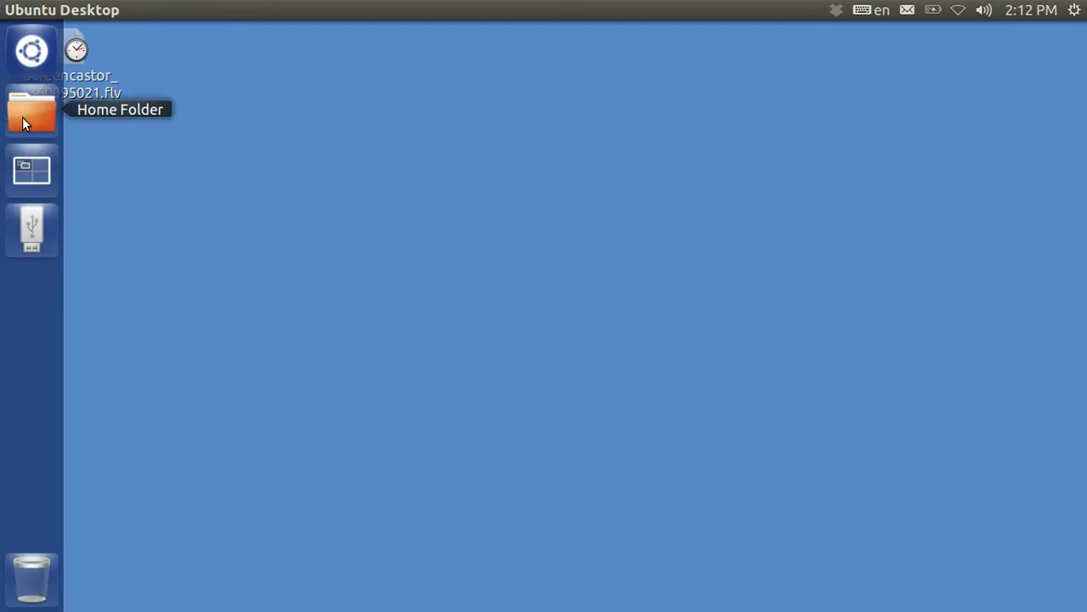
pyautogui.rightClick(22, 116)
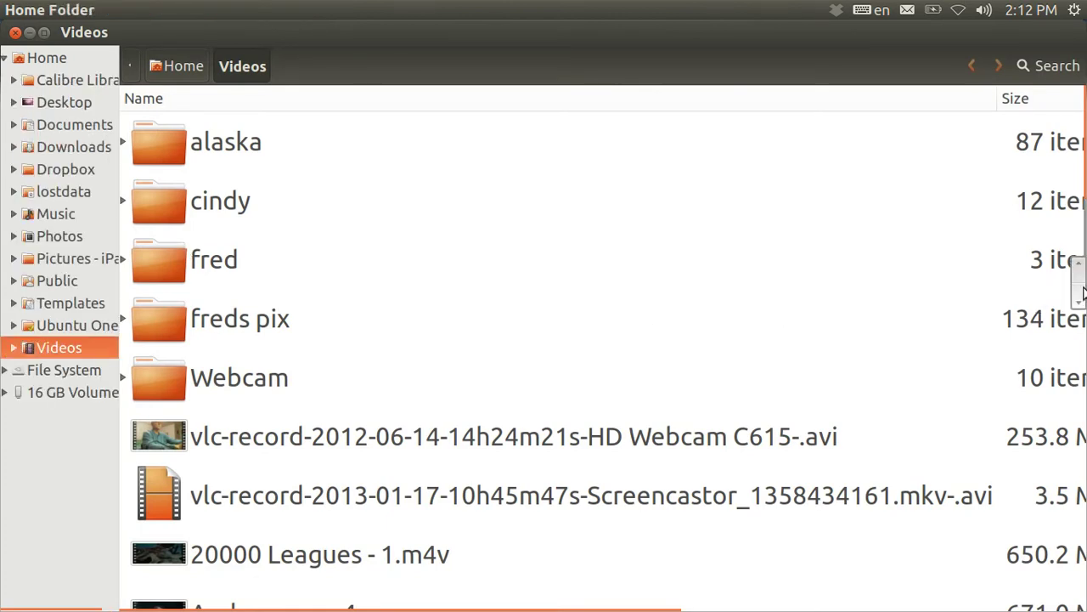
pyautogui.moveTo(1078, 300); pyautogui.dragTo(1077, 314)
pyautogui.scroll(-5, 1077, 314)
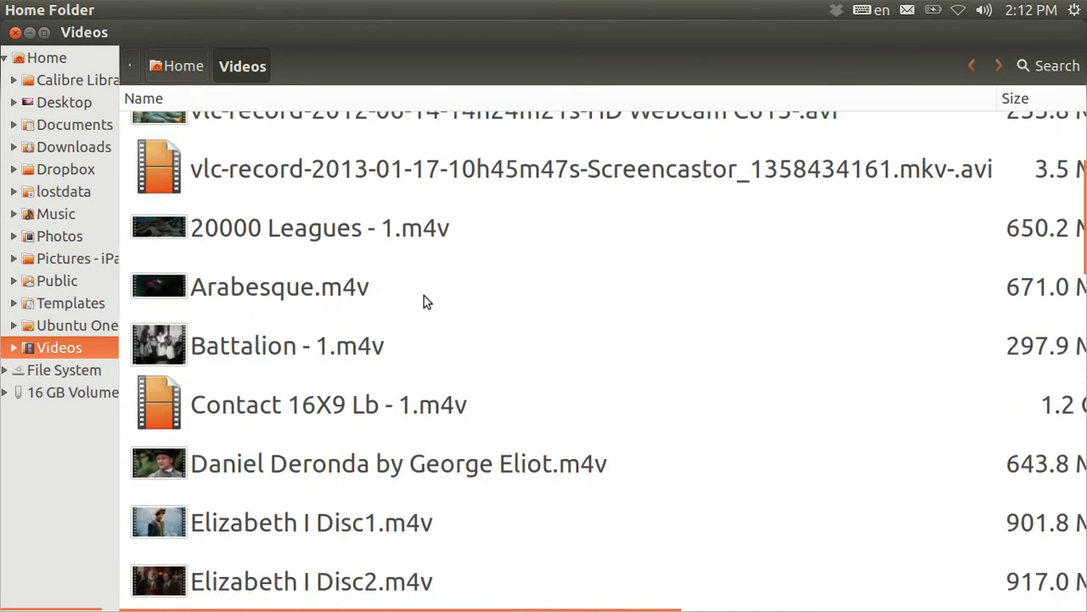
# Step: Pick Arabesque, Battalion, Daniel Deronda and Elizabeth I Disc2, then range-select vlc-record through Elizabeth I Disc2
pyautogui.click(260, 285)
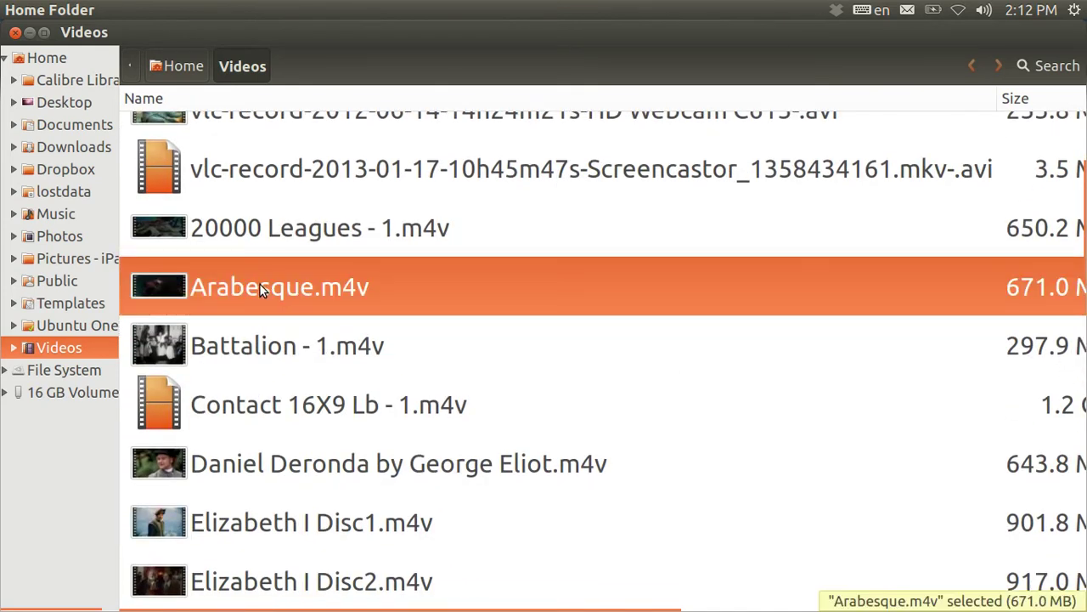
pyautogui.keyDown('ctrl'); pyautogui.click(242, 340); pyautogui.keyUp('ctrl')
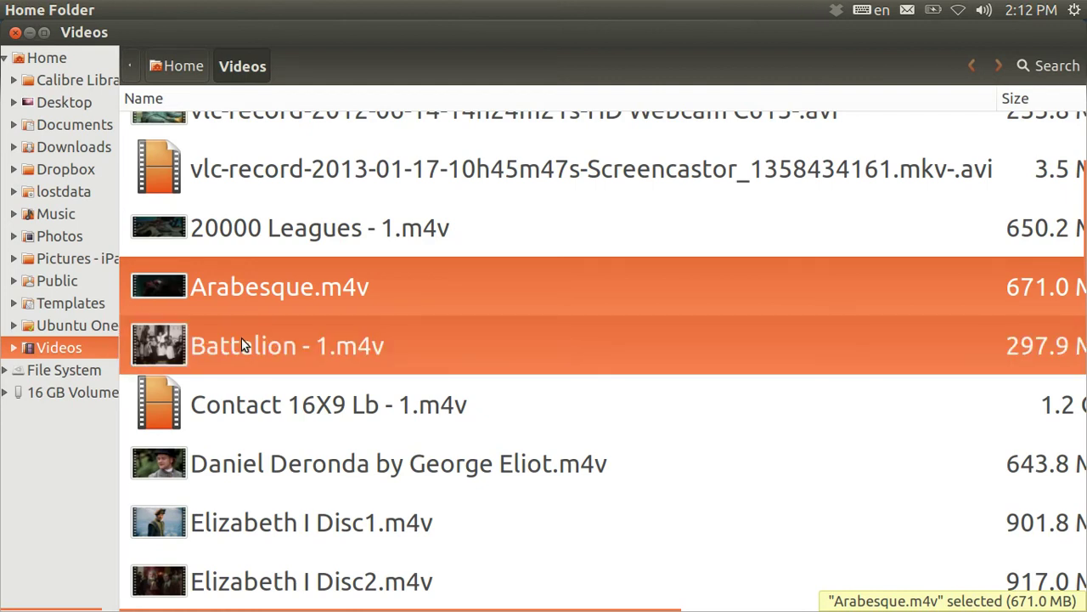
pyautogui.keyDown('ctrl'); pyautogui.click(241, 467); pyautogui.keyUp('ctrl')
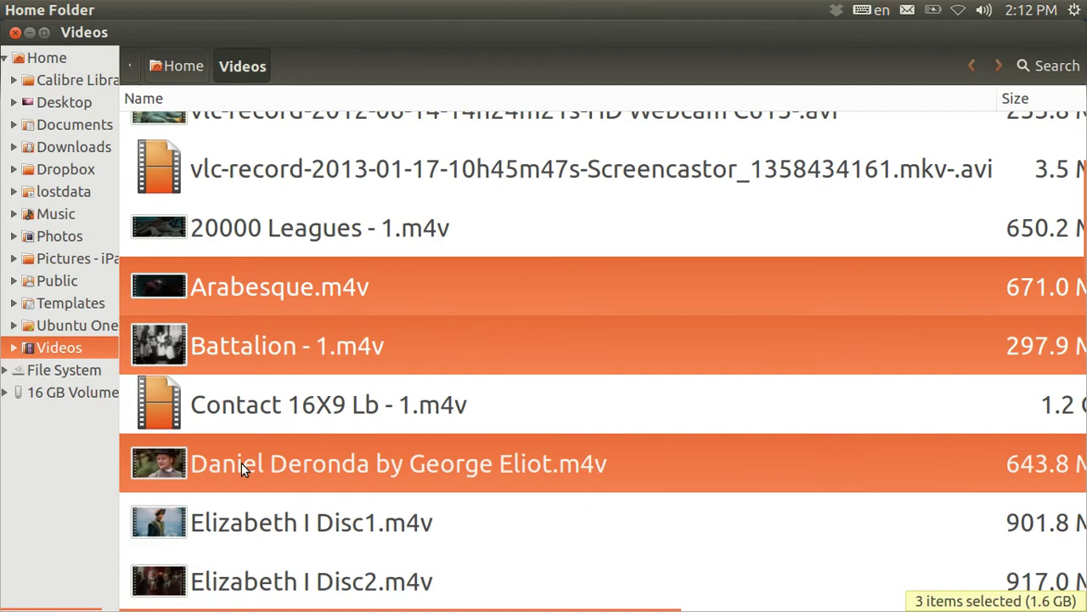
pyautogui.keyDown('ctrl'); pyautogui.click(242, 581); pyautogui.keyUp('ctrl')
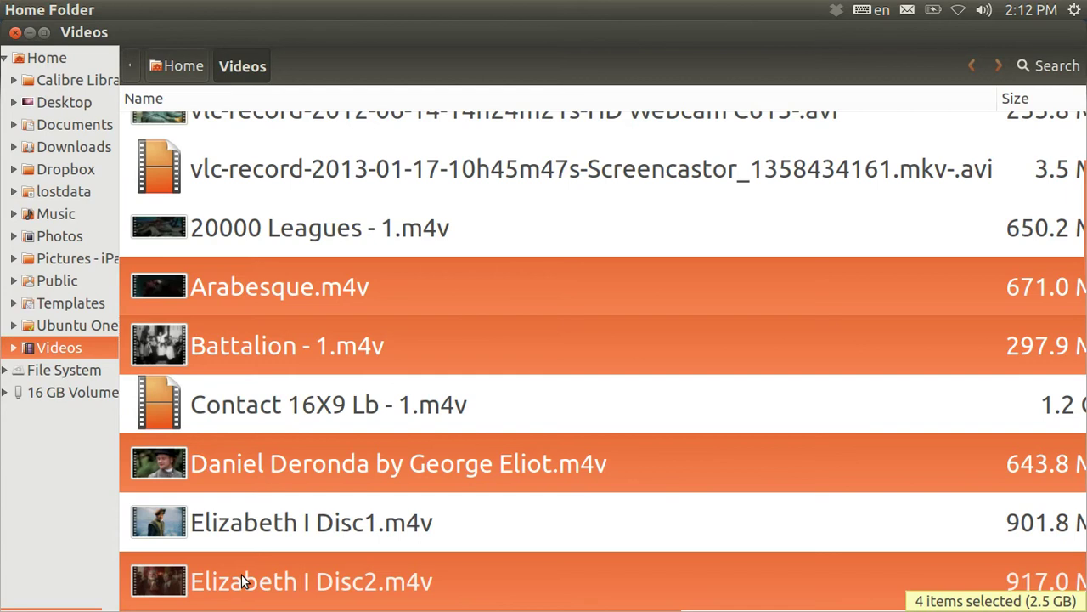
pyautogui.click(196, 168)
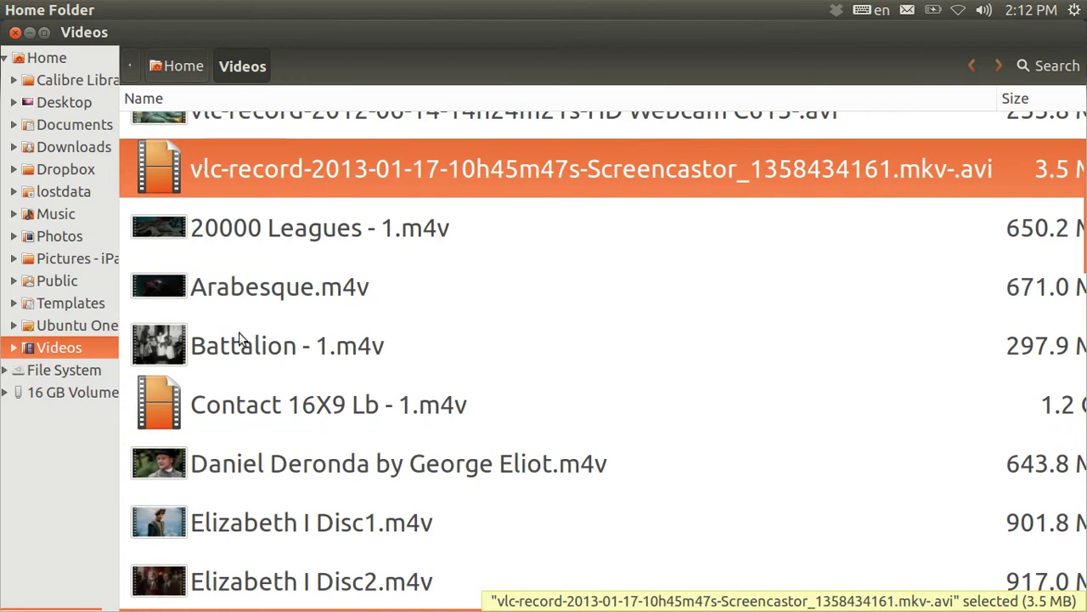
pyautogui.keyDown('shift'); pyautogui.click(252, 583); pyautogui.keyUp('shift')
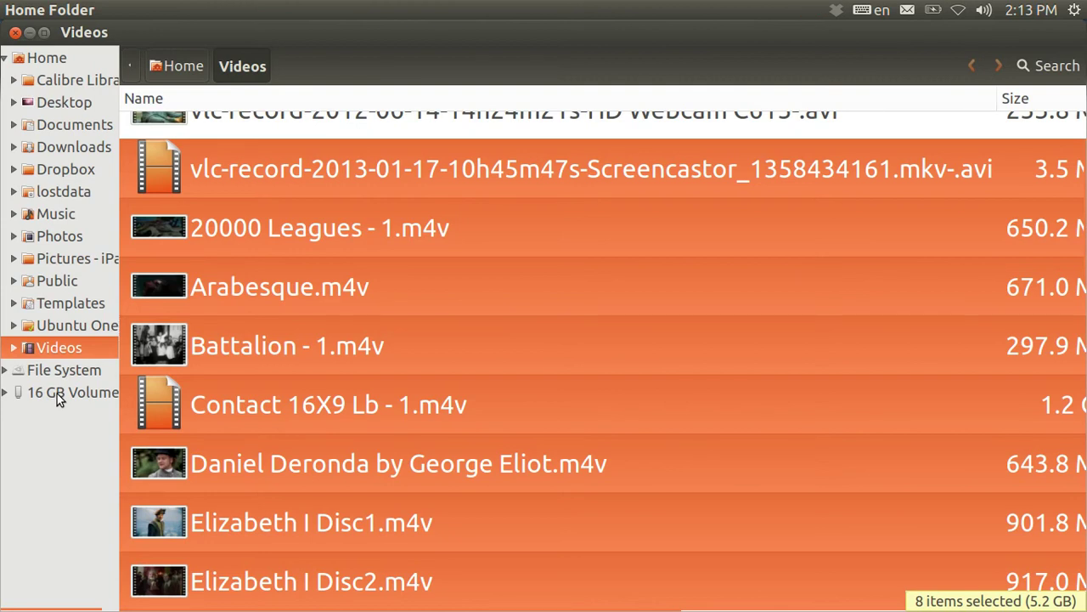
# Step: Open the 16 GB Volume and check its properties: 6.0 GB used, 10.0 GB free
pyautogui.click(57, 394)
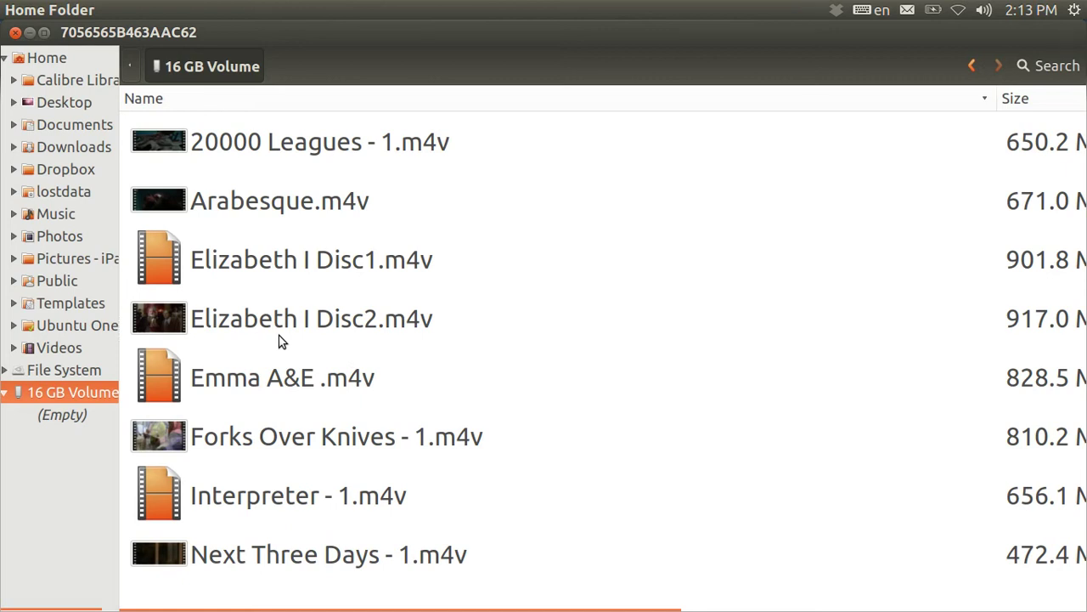
pyautogui.rightClick(62, 400)
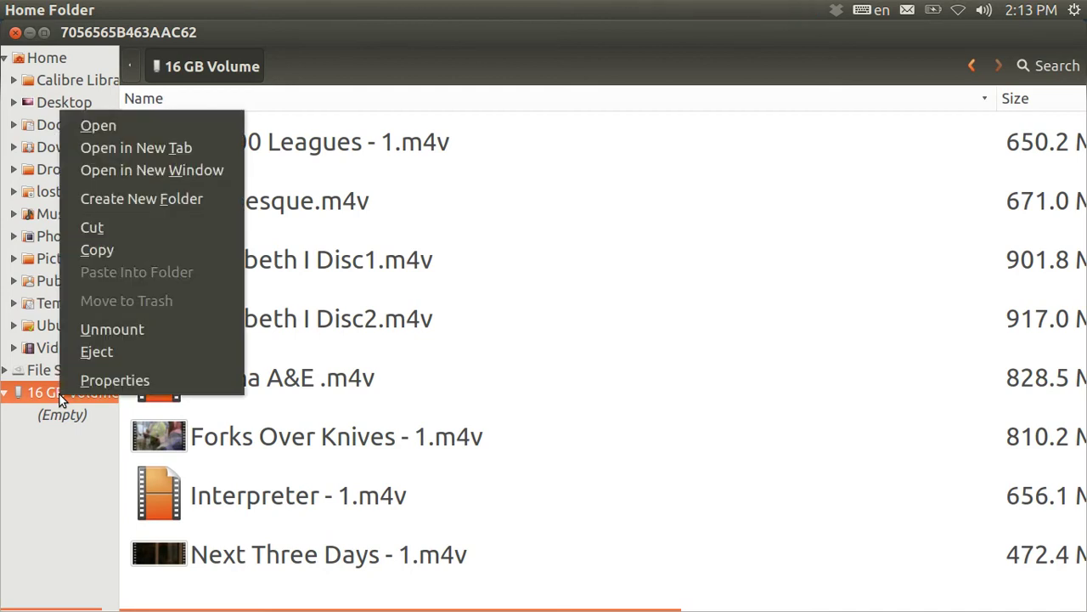
pyautogui.click(109, 379)
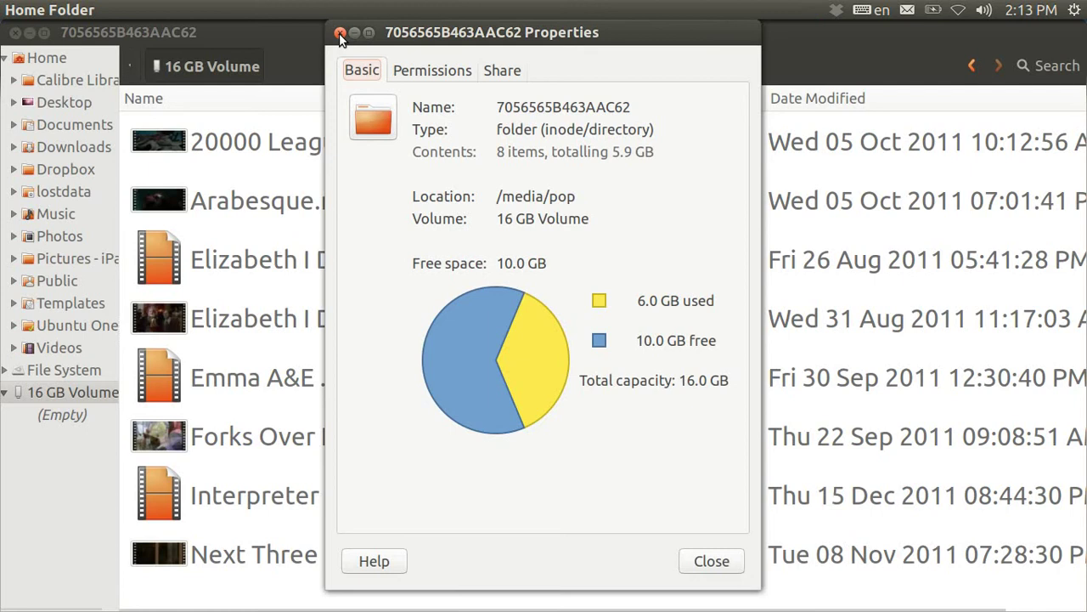
pyautogui.click(339, 35)
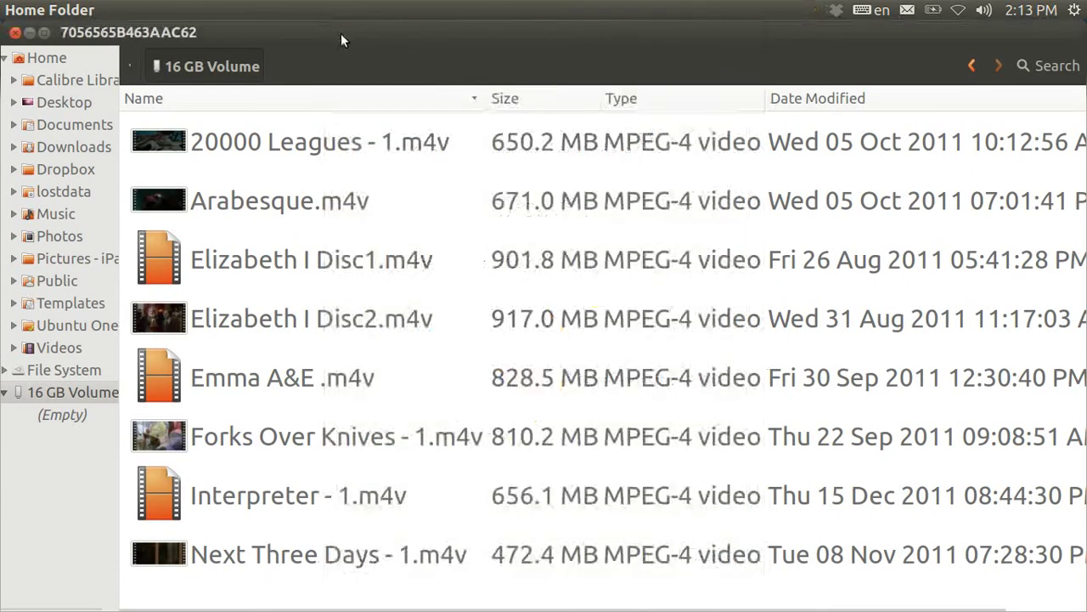
# Step: Select all eight .m4v videos (5.9 GB) on the 16 GB Volume with Ctrl+A
pyautogui.click(284, 199)
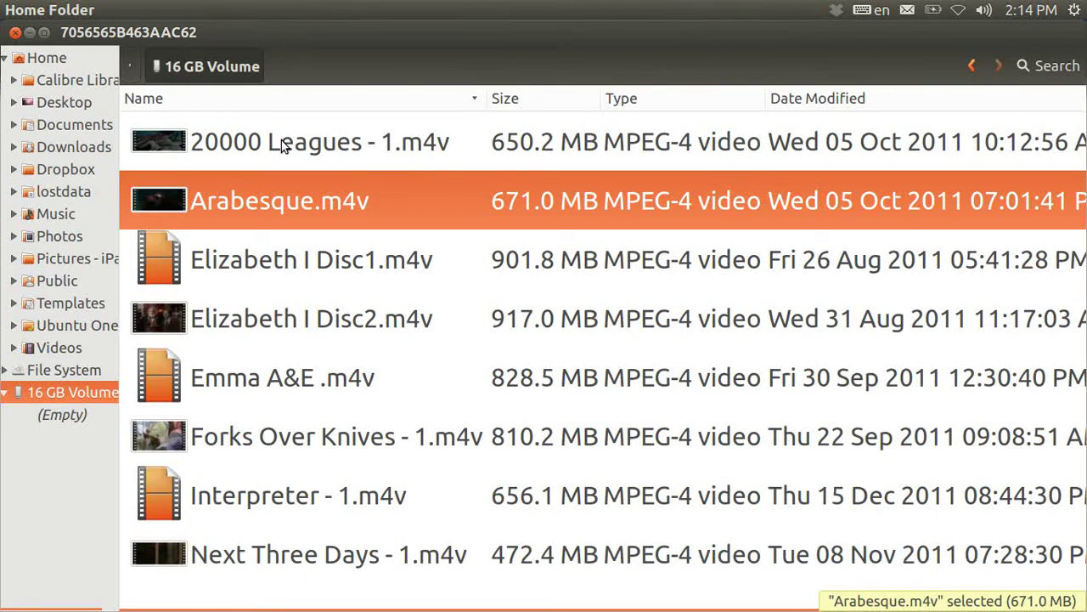
pyautogui.hotkey('ctrl', 'a')
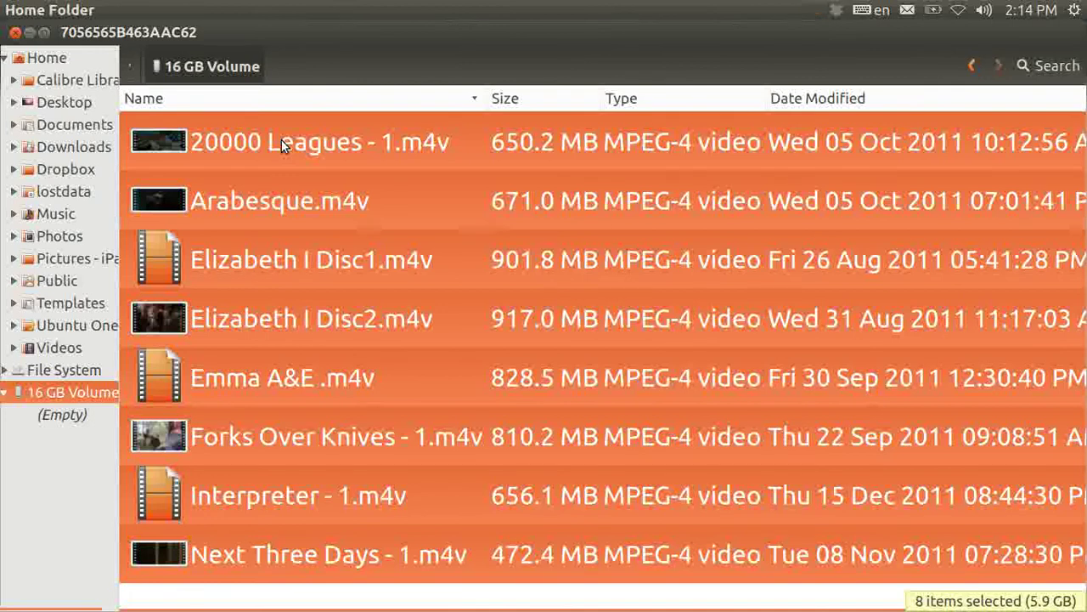
pyautogui.rightClick(282, 140)
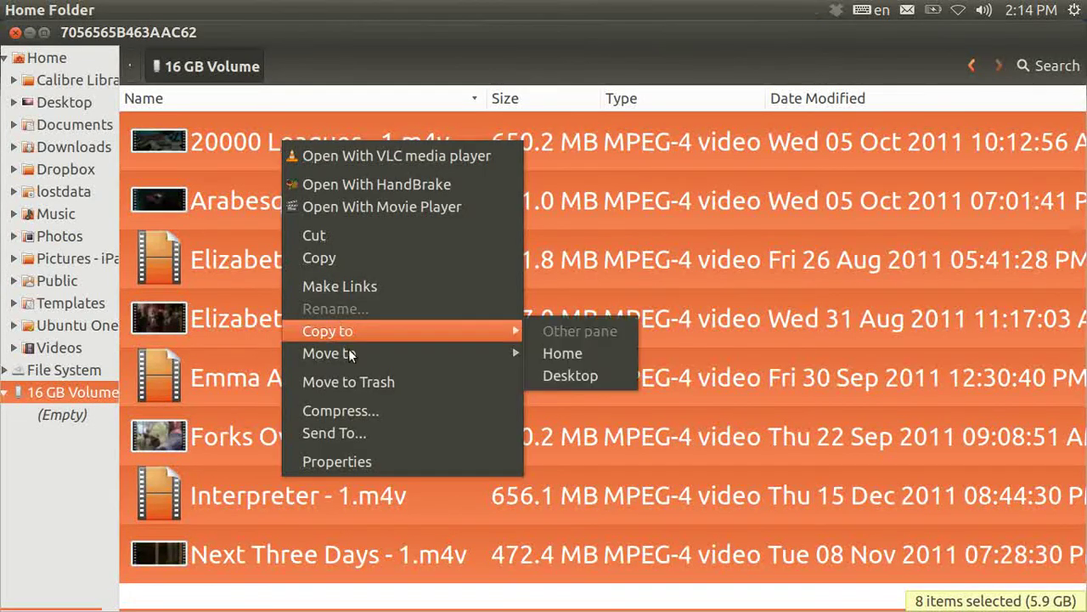
# Step: Trash the eight videos, then check the volume's properties, still reporting 6.0 GB used
pyautogui.click(362, 380)
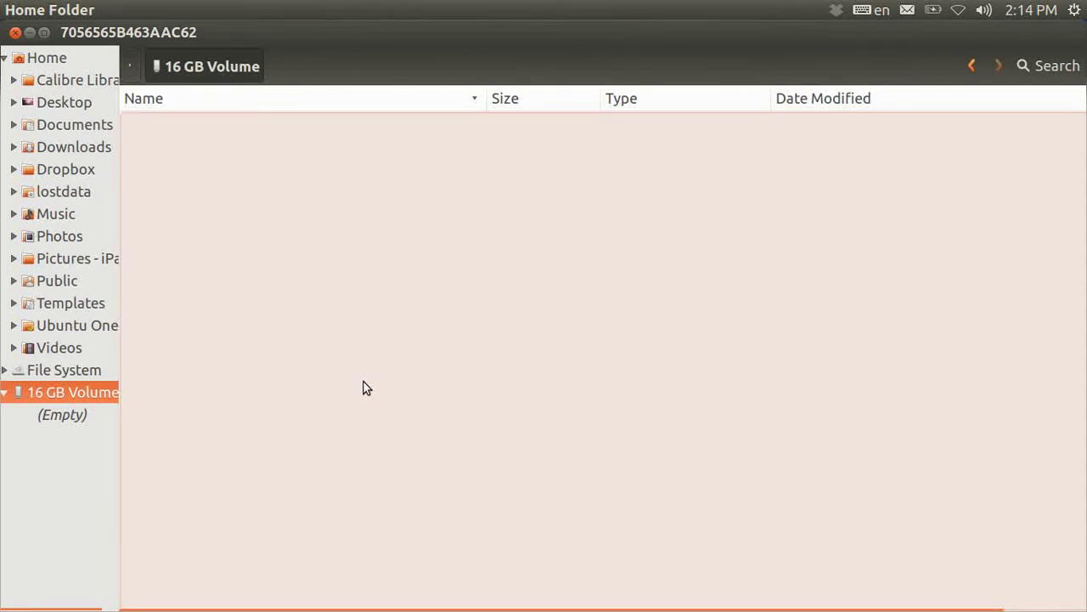
pyautogui.rightClick(89, 388)
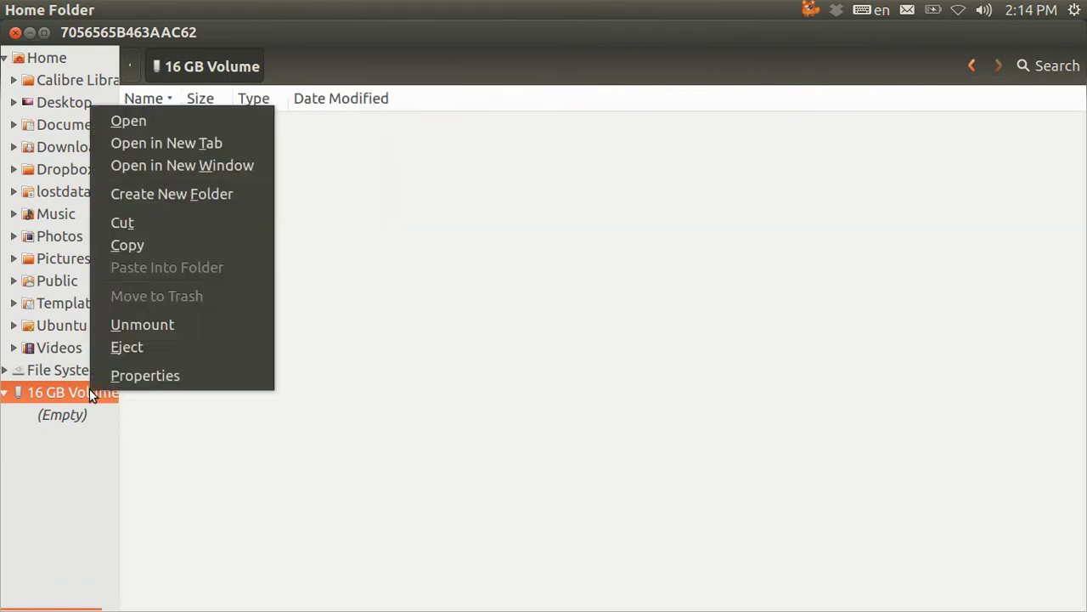
pyautogui.click(133, 379)
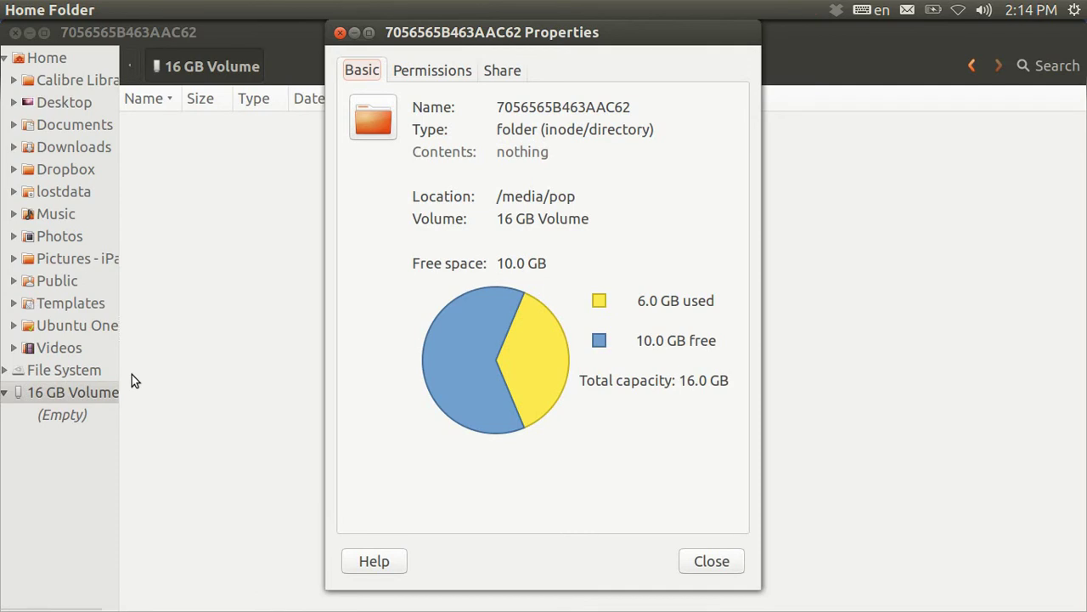
pyautogui.click(340, 34)
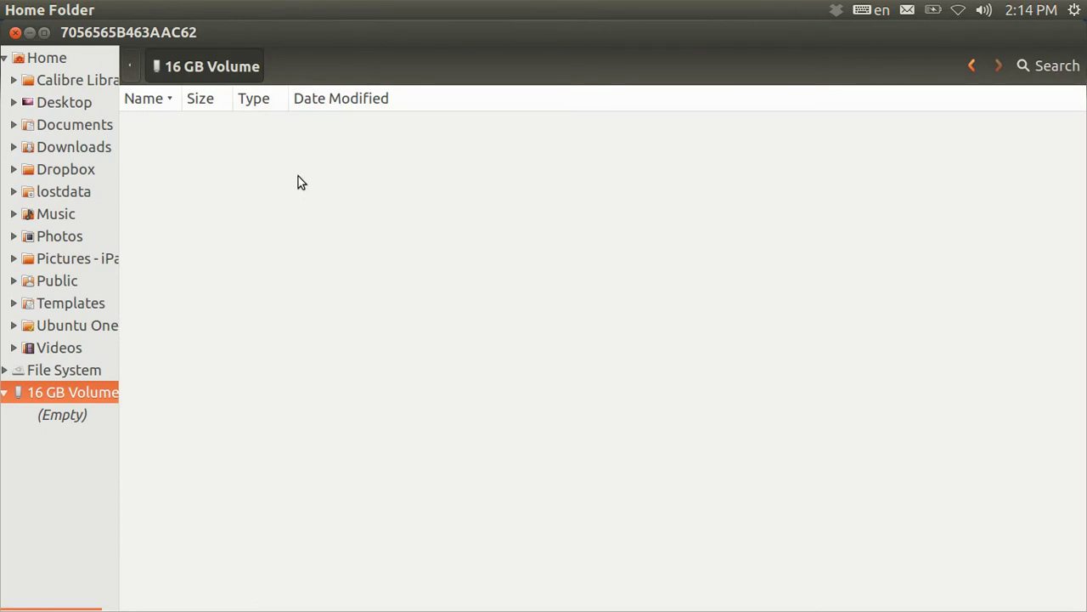
# Step: Show hidden files and permanently delete the .Trash-1000 folder with its 2 items
pyautogui.hotkey('ctrl', 'h')
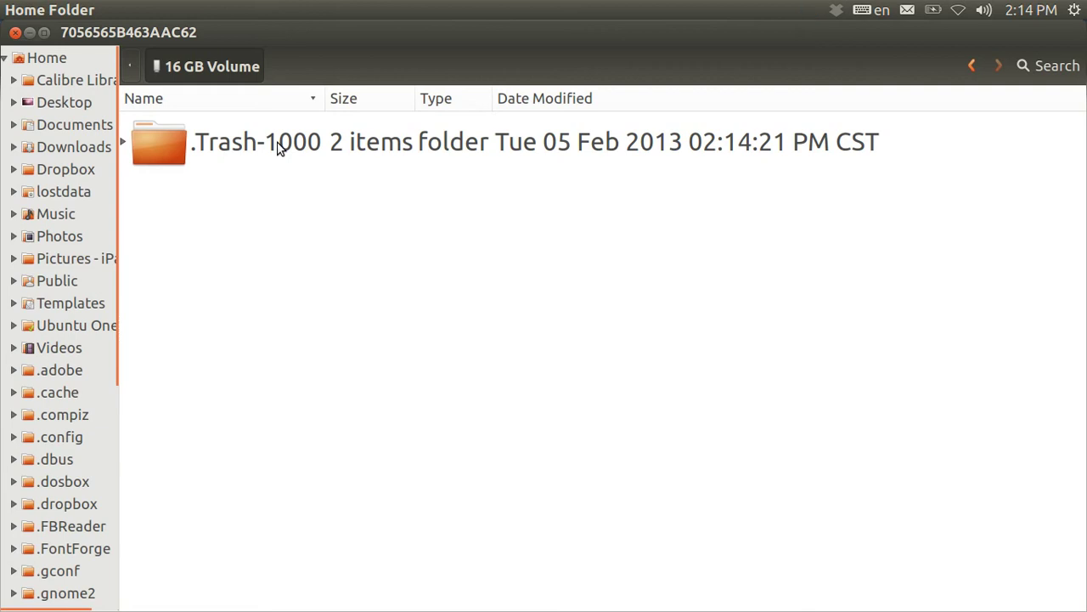
pyautogui.click(277, 146)
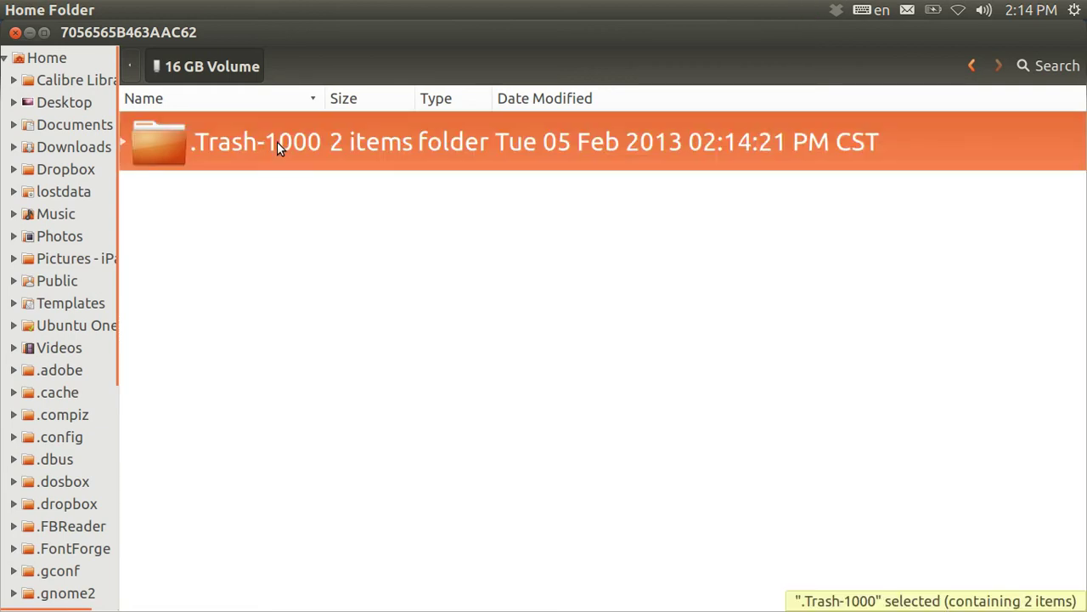
pyautogui.rightClick(277, 147)
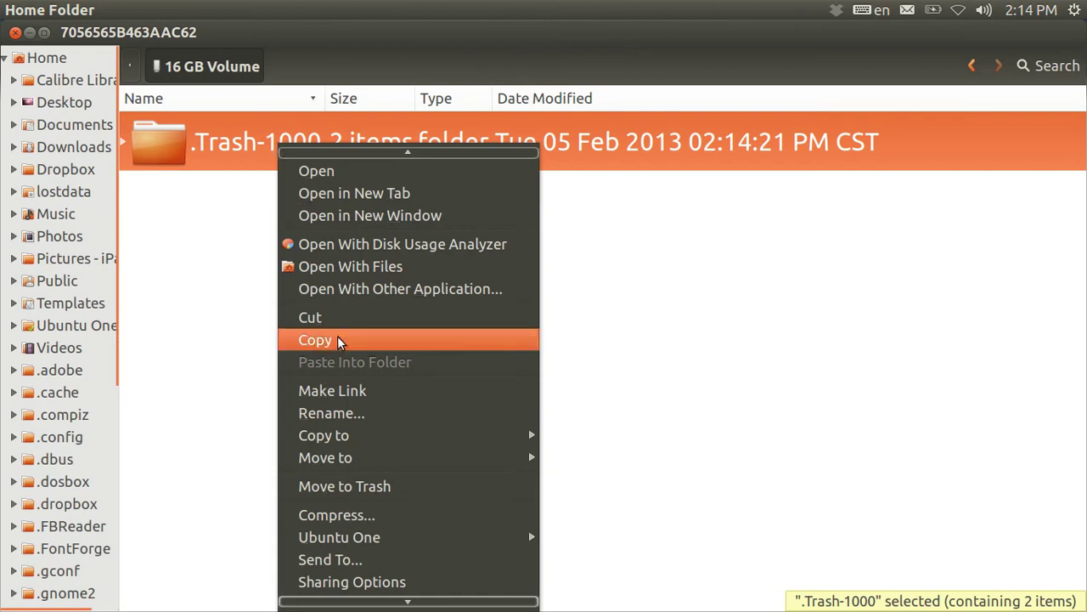
pyautogui.click(357, 491)
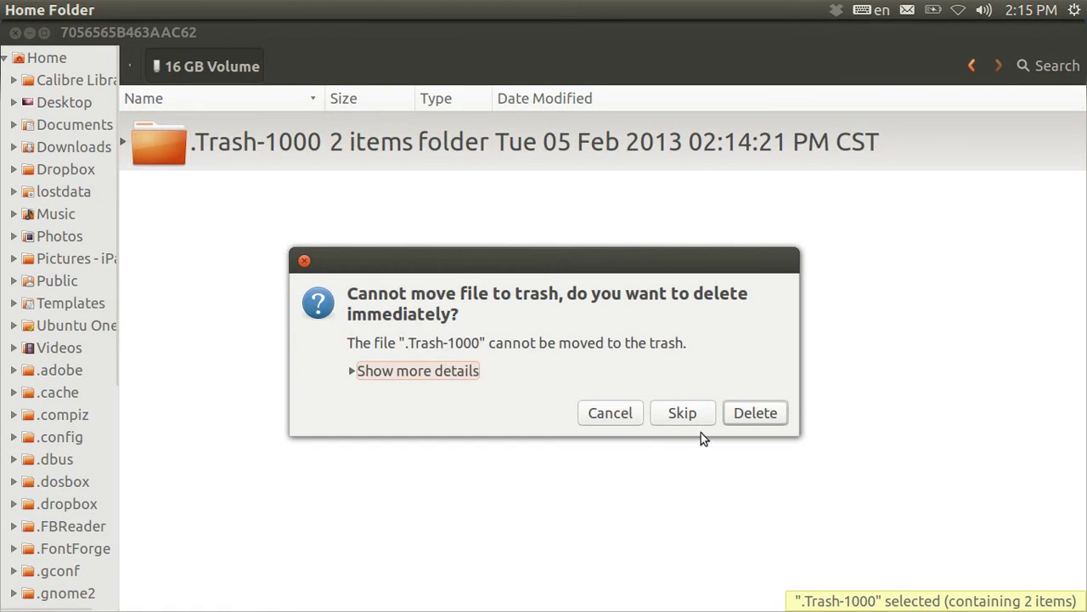
pyautogui.click(757, 414)
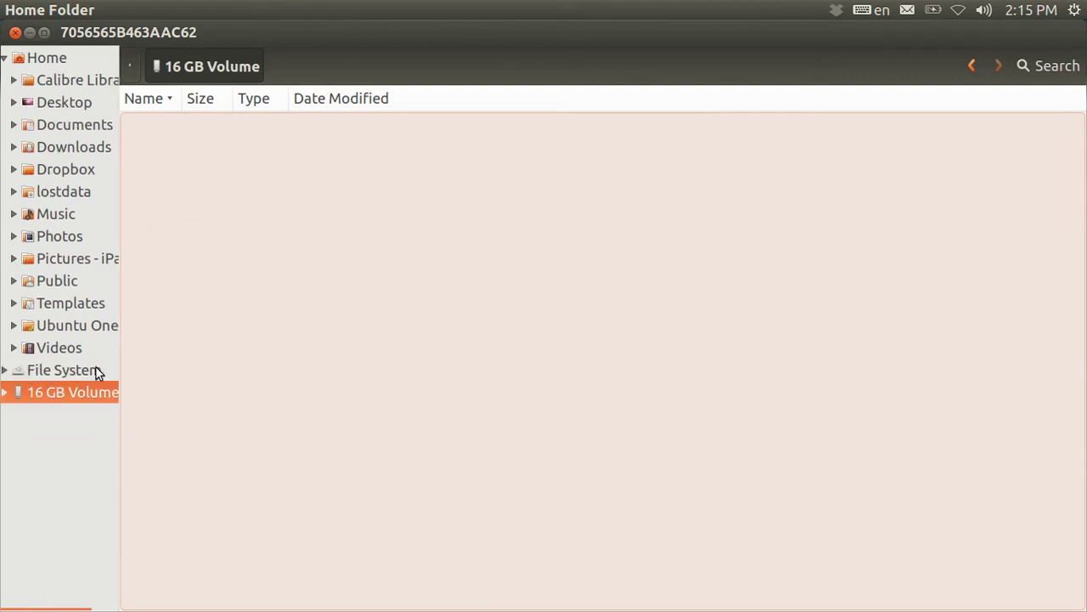
# Step: Recheck the 16 GB Volume properties, now 68.1 MB used and 15.9 GB free, and toggle hidden files
pyautogui.rightClick(88, 393)
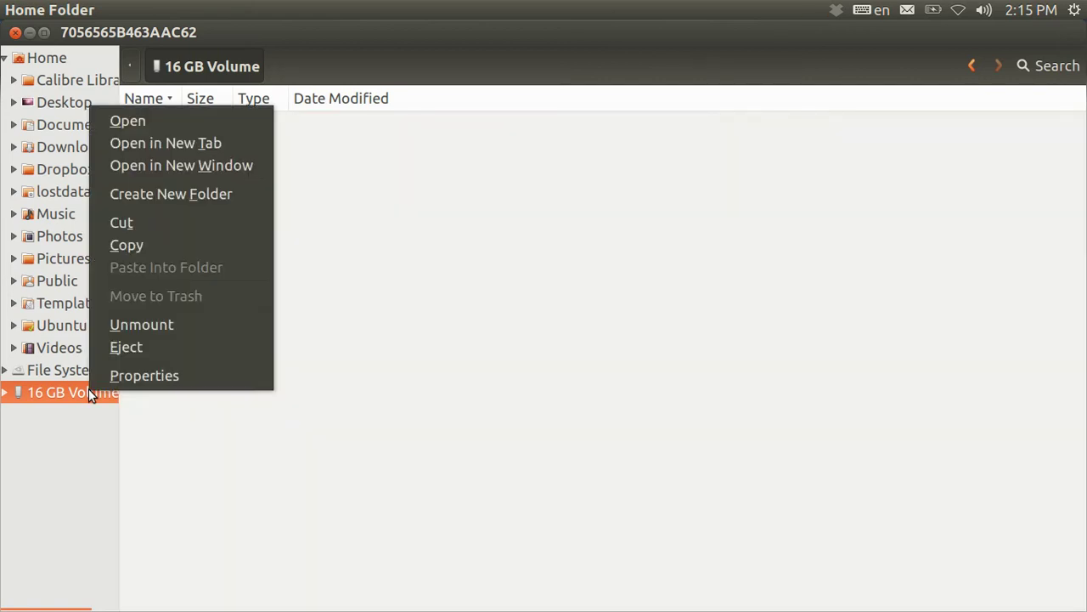
pyautogui.click(132, 376)
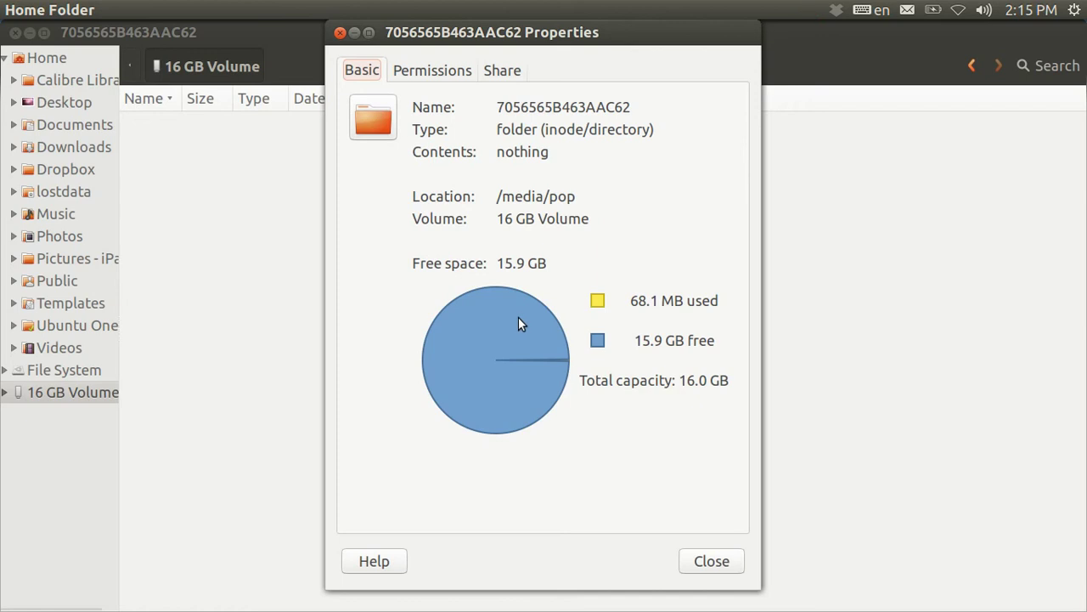
pyautogui.click(340, 34)
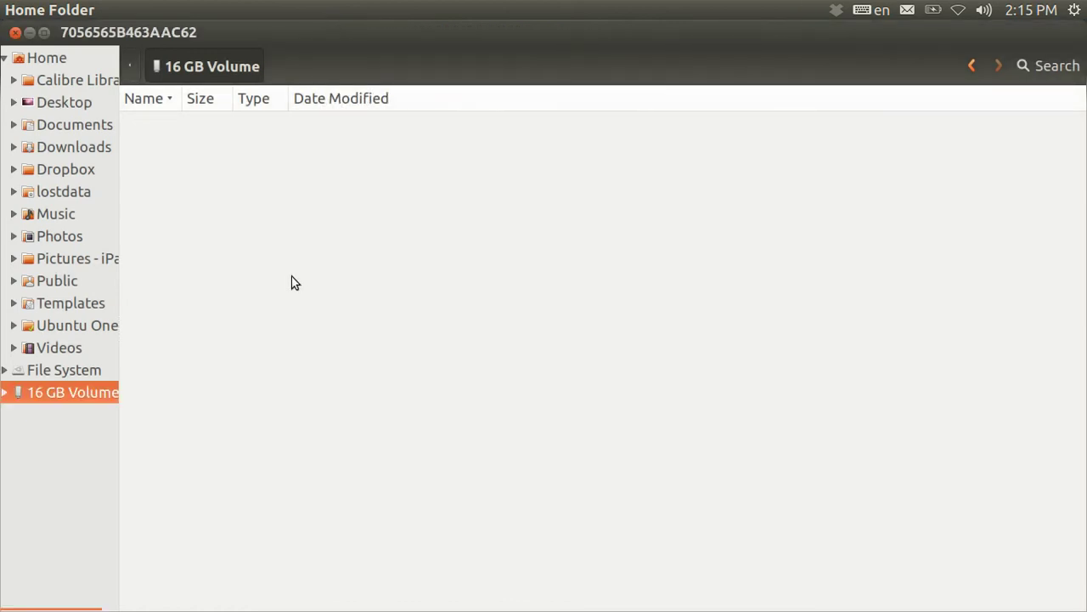
pyautogui.hotkey('ctrl', 'h')
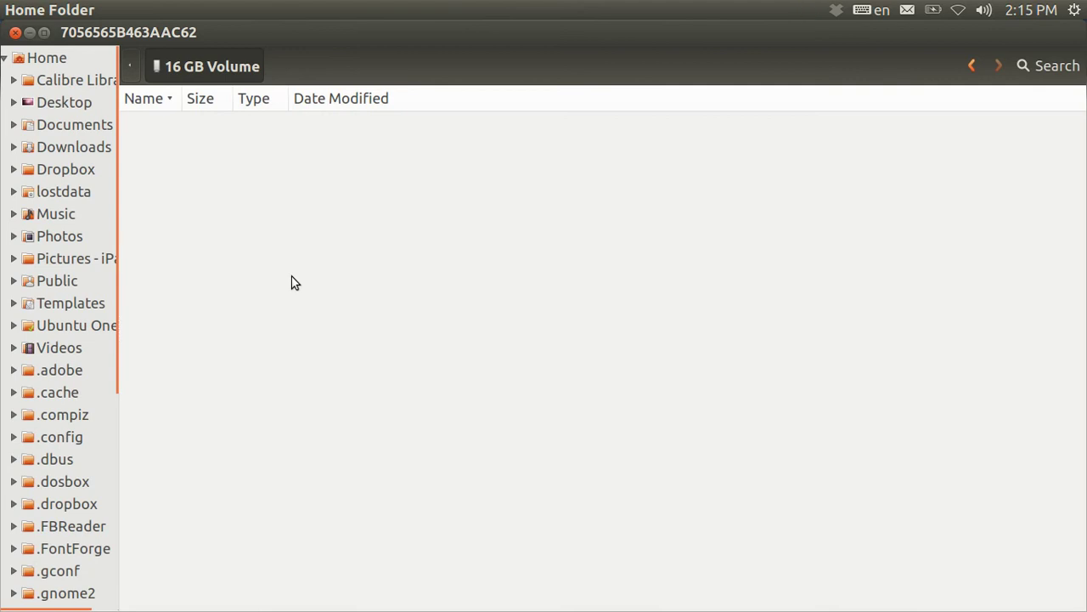
# Step: Close Files and launch GParted from the Dash, authenticating with the administrator password
pyautogui.click(15, 33)
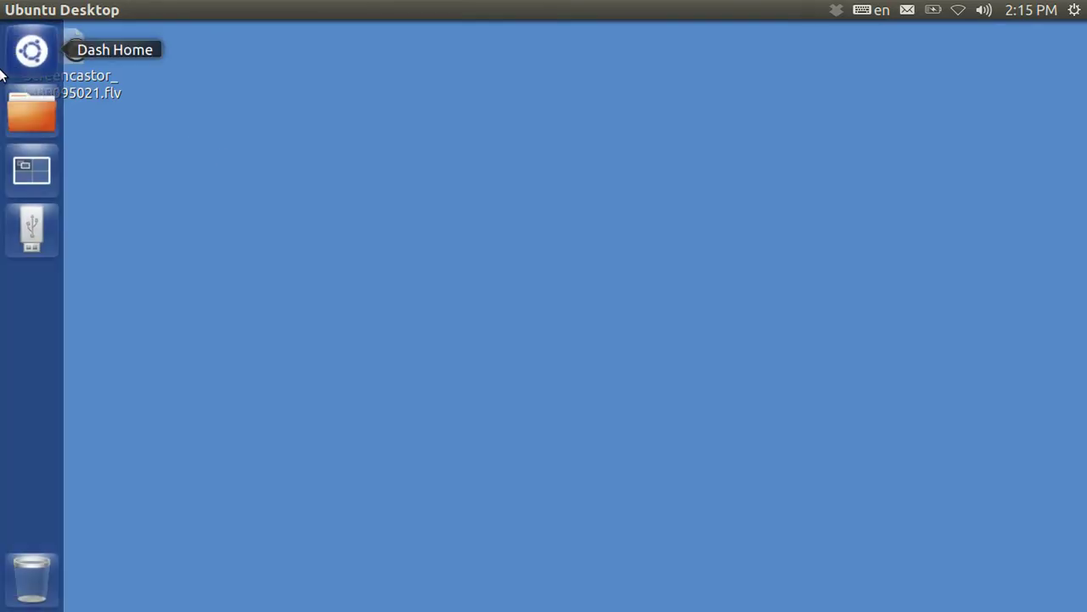
pyautogui.click(28, 54)
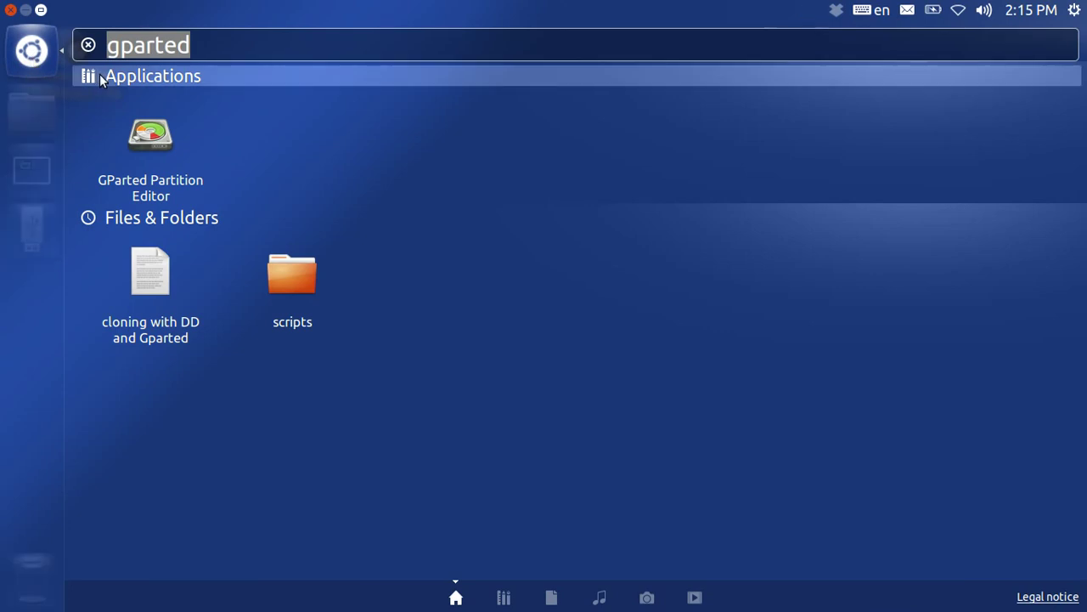
pyautogui.click(149, 139)
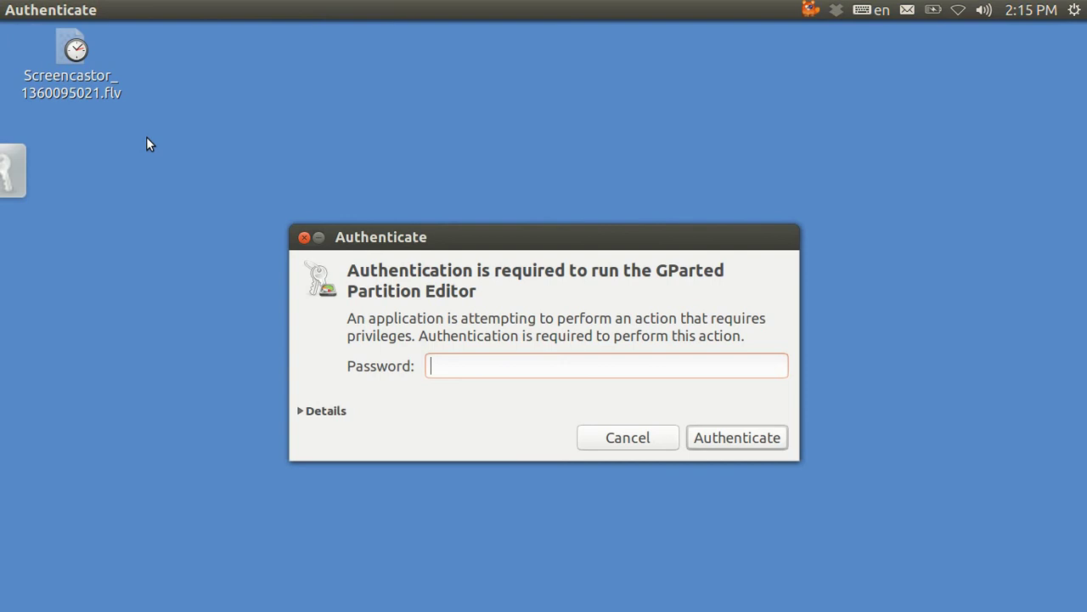
pyautogui.write('•')
pyautogui.press('Return')
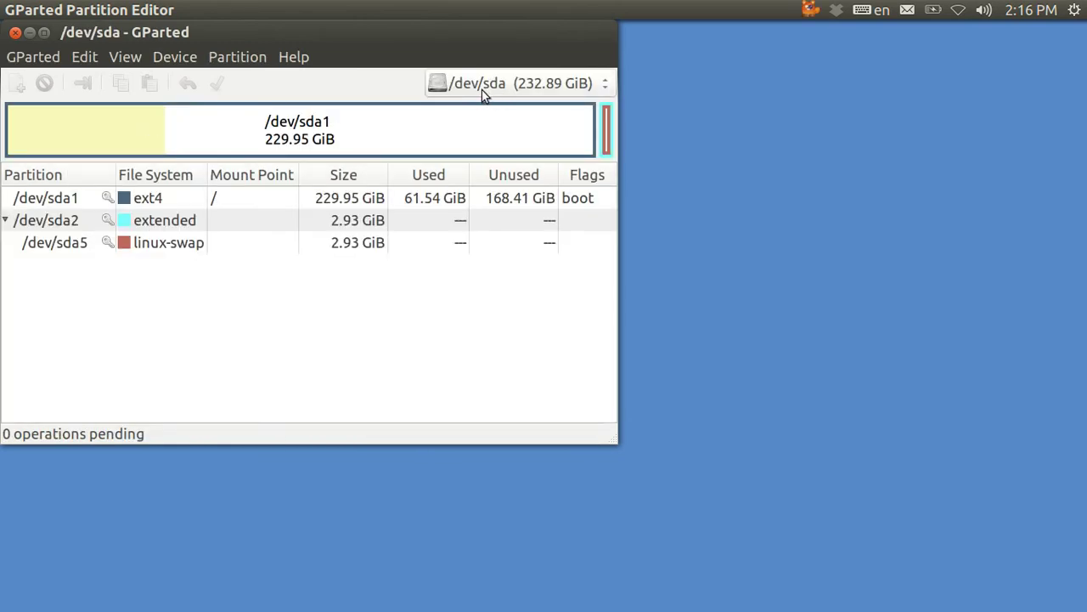
# Step: Switch to the 14.91 GiB /dev/sdb drive and unmount its /dev/sdb1 partition
pyautogui.click(609, 84)
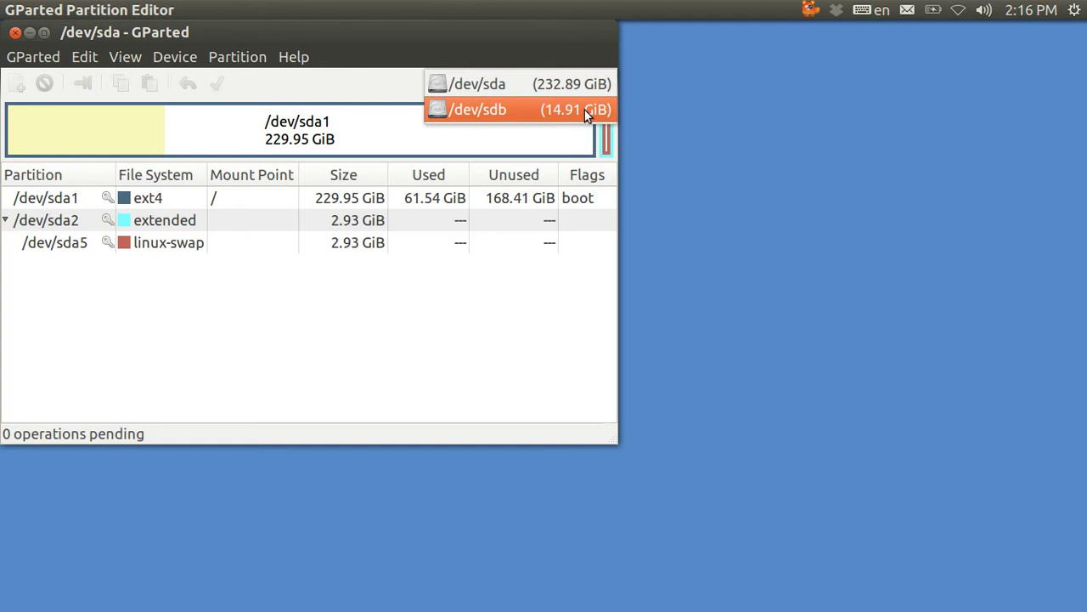
pyautogui.click(584, 110)
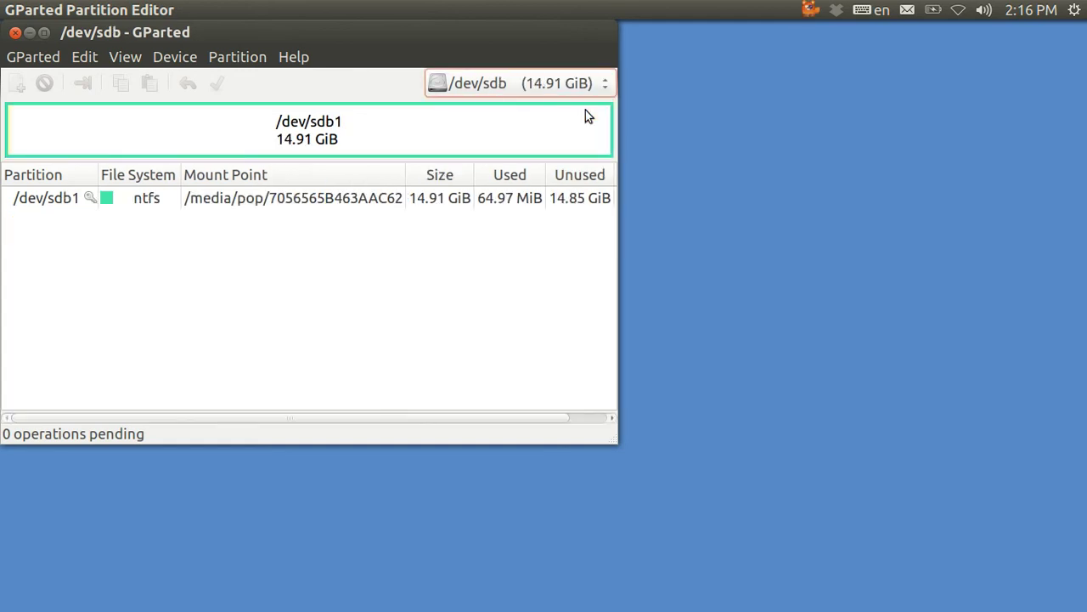
pyautogui.click(250, 197)
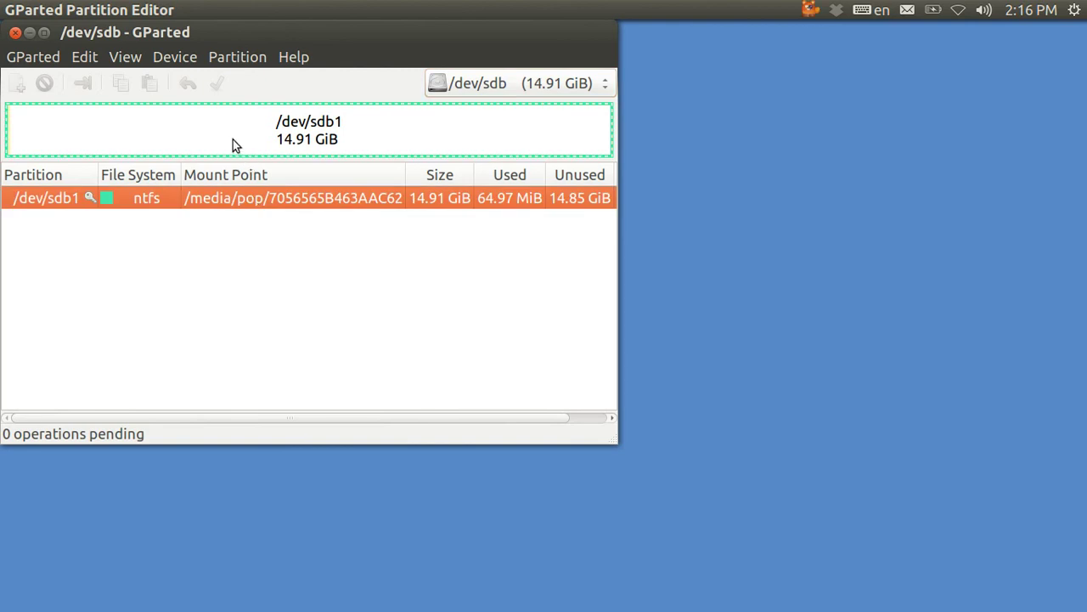
pyautogui.click(235, 59)
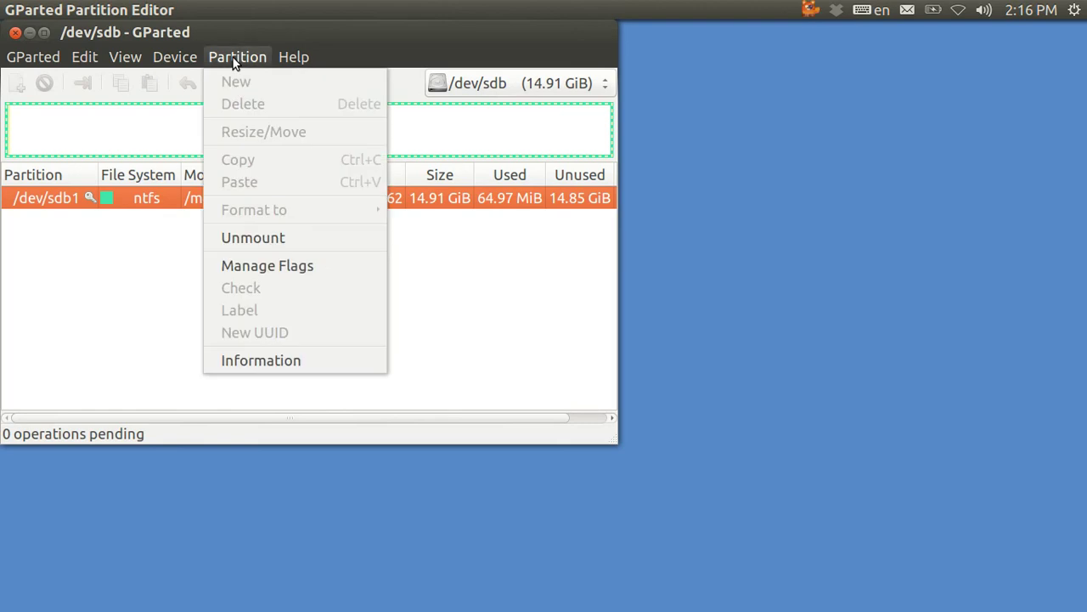
pyautogui.click(254, 238)
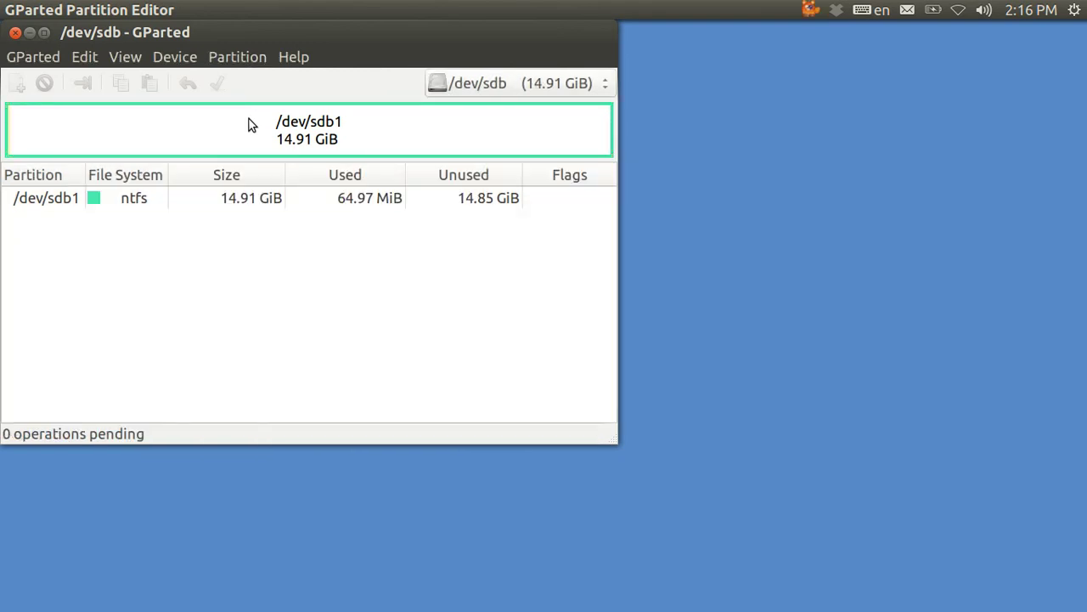
# Step: Queue formatting /dev/sdb1 as ntfs
pyautogui.click(242, 59)
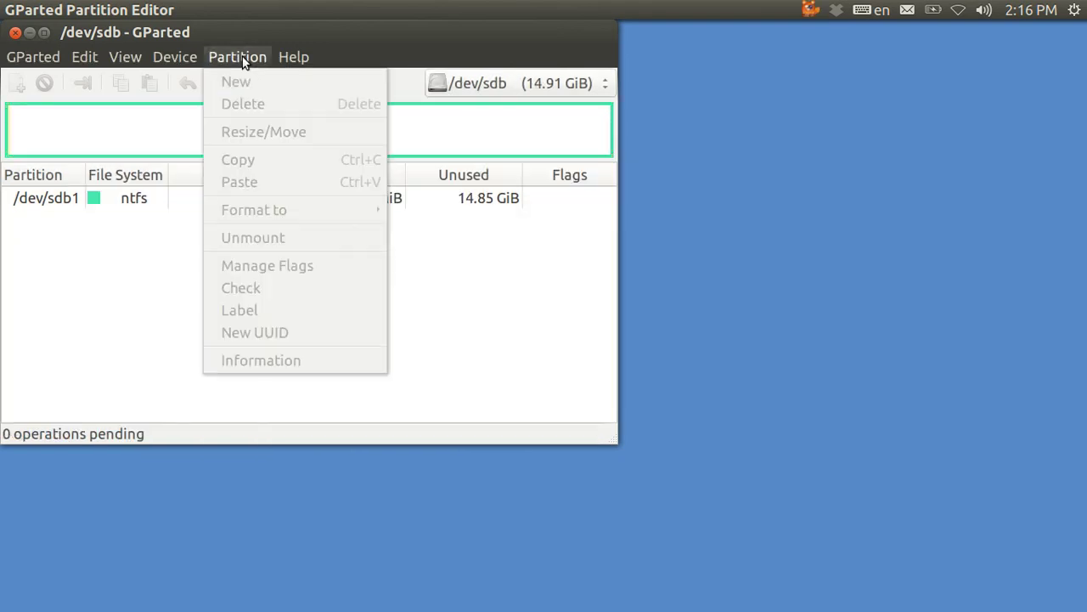
pyautogui.click(167, 154)
pyautogui.click(166, 154)
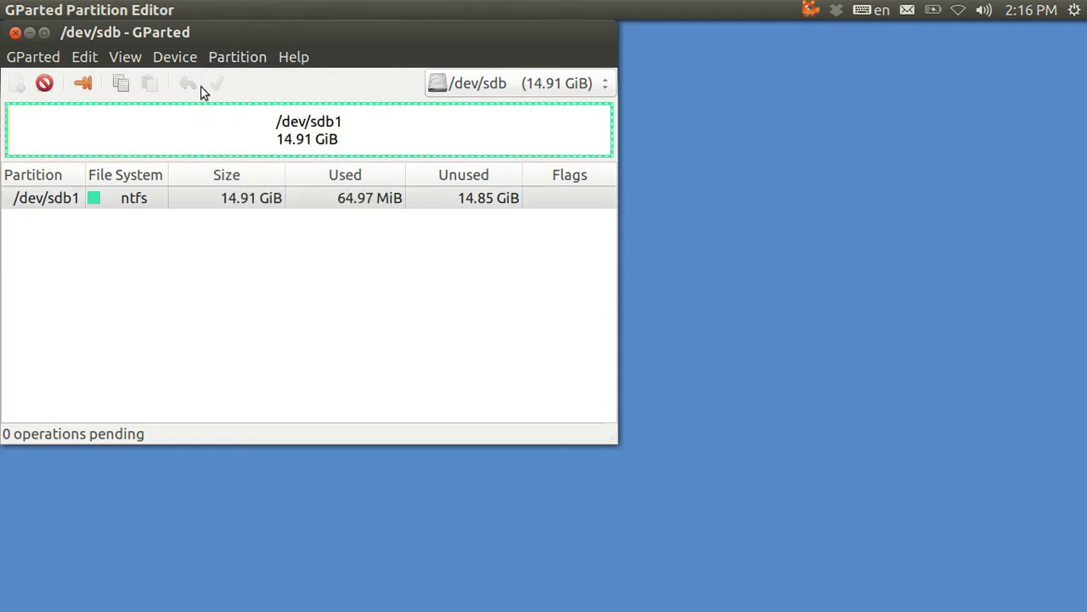
pyautogui.click(221, 59)
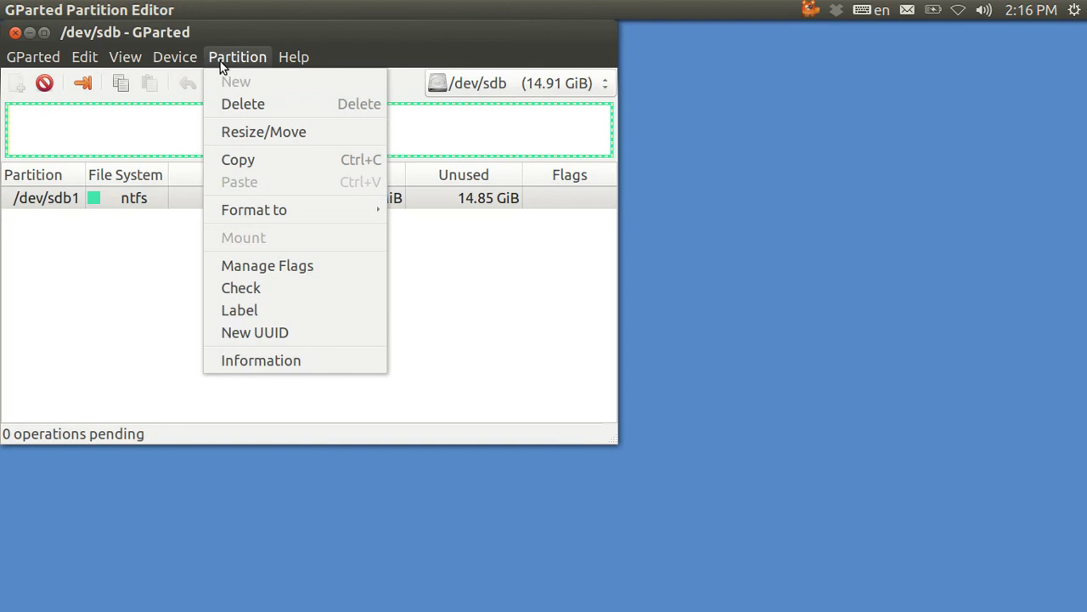
pyautogui.moveTo(269, 204)
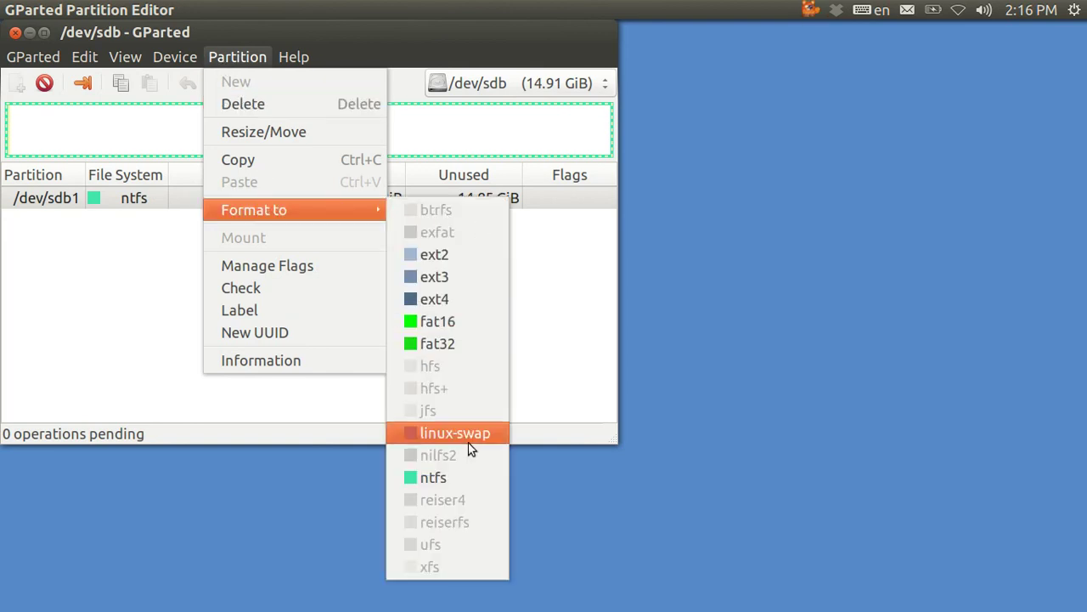
pyautogui.click(444, 476)
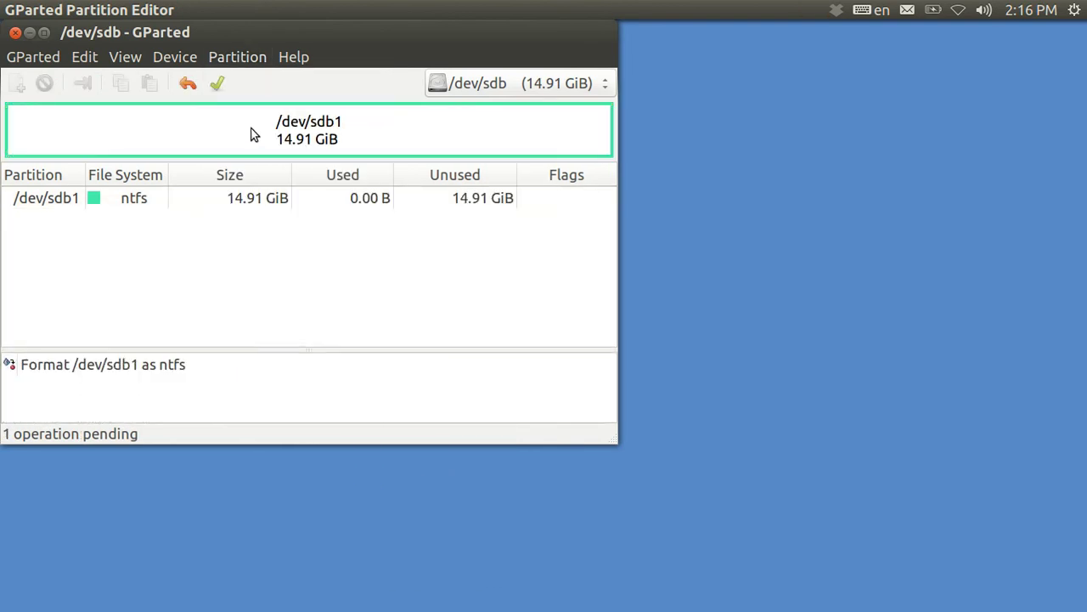
# Step: Apply the pending ntfs format of /dev/sdb1 and dismiss the completed-operations report
pyautogui.click(219, 82)
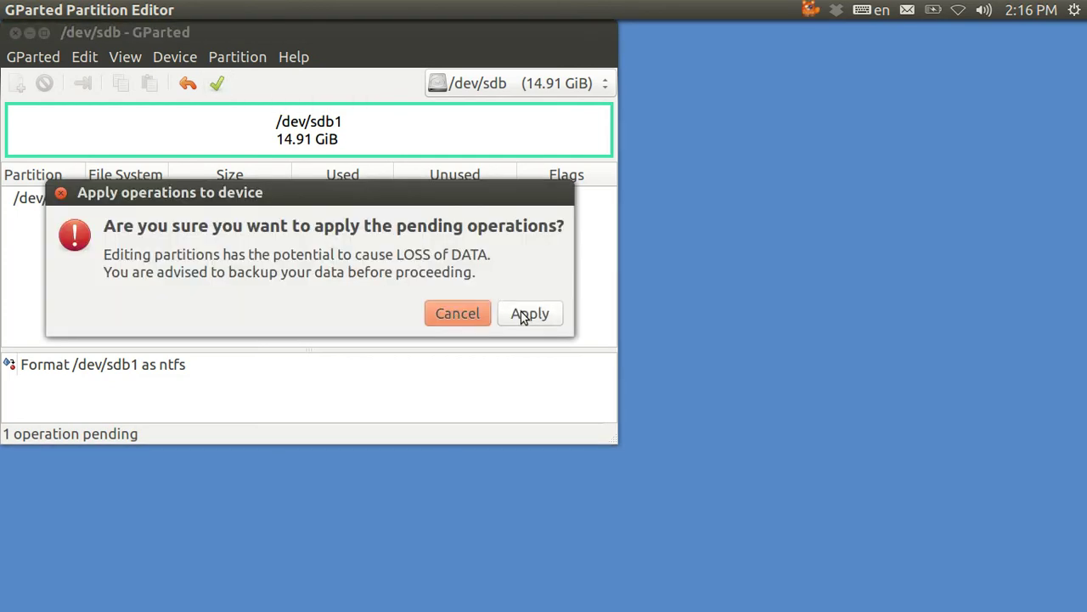
pyautogui.click(523, 314)
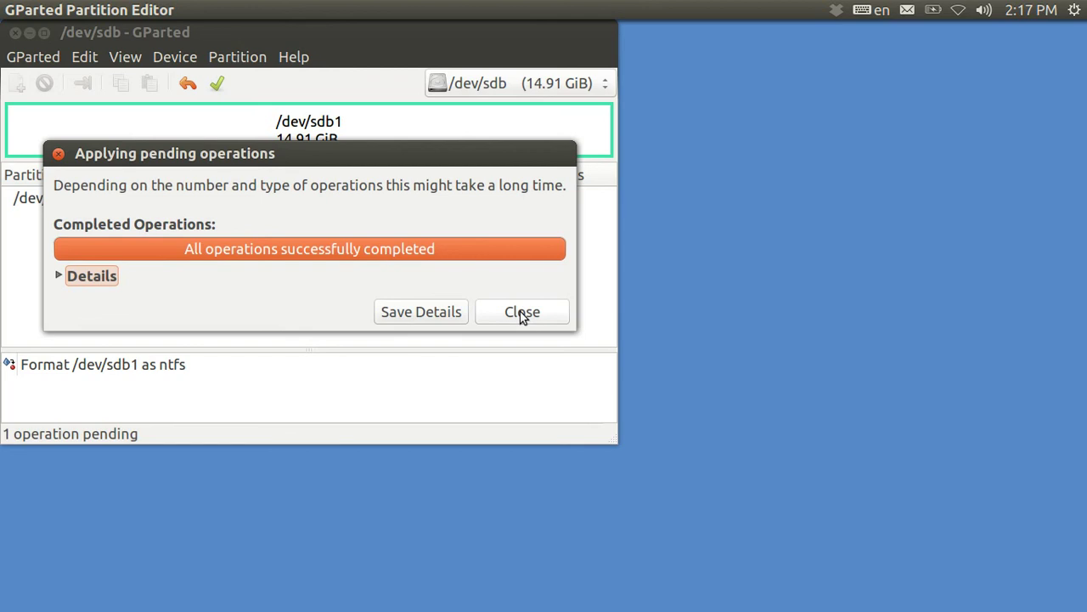
pyautogui.click(522, 312)
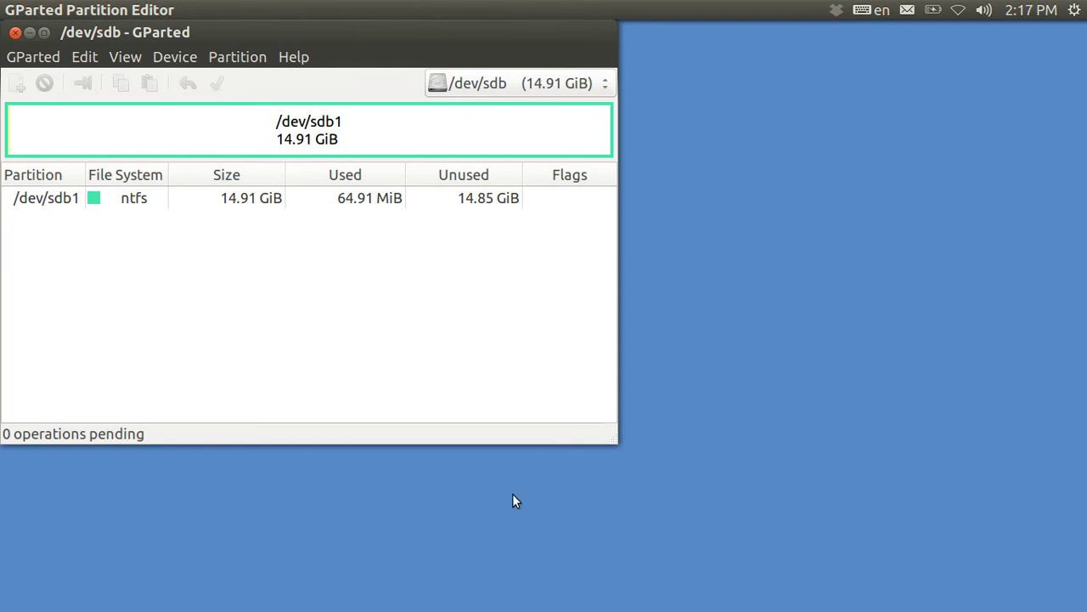
# Step: Check that the Trash is empty, then close the Trash window and GParted
pyautogui.moveTo(2, 535)
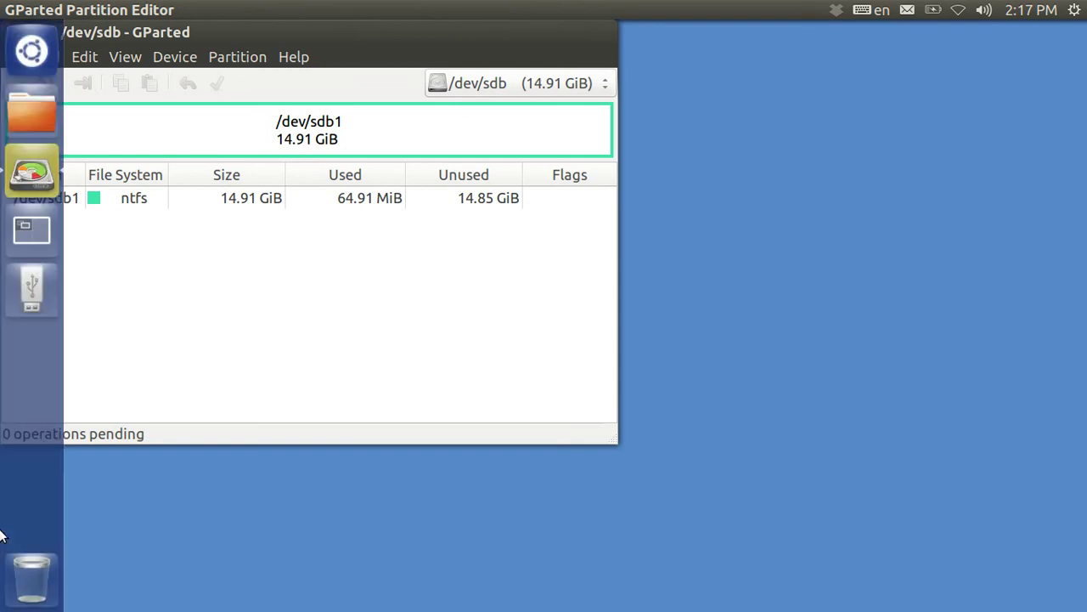
pyautogui.click(28, 577)
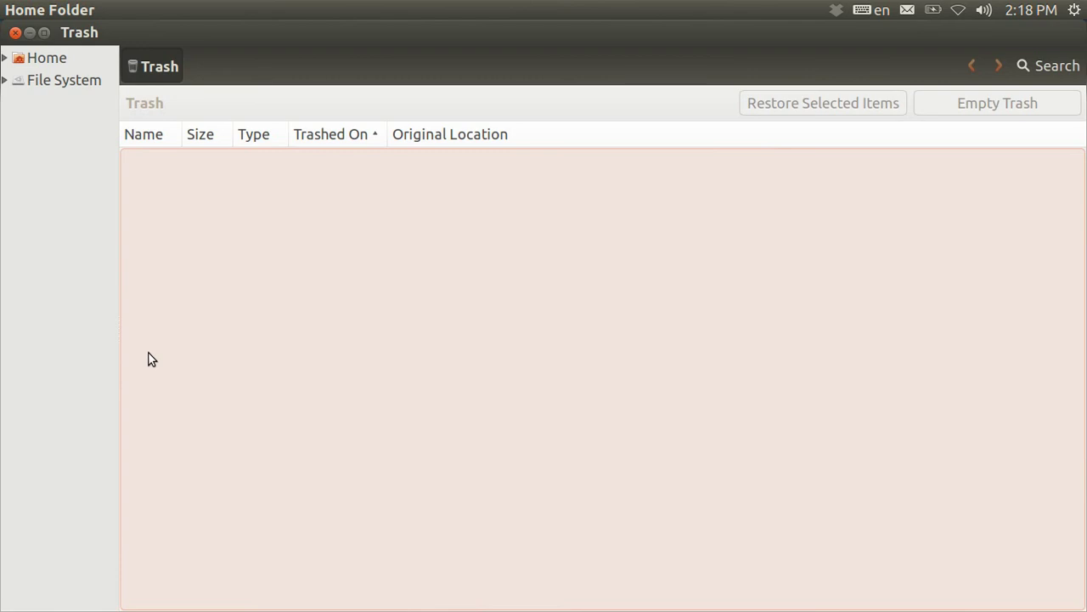
pyautogui.click(14, 34)
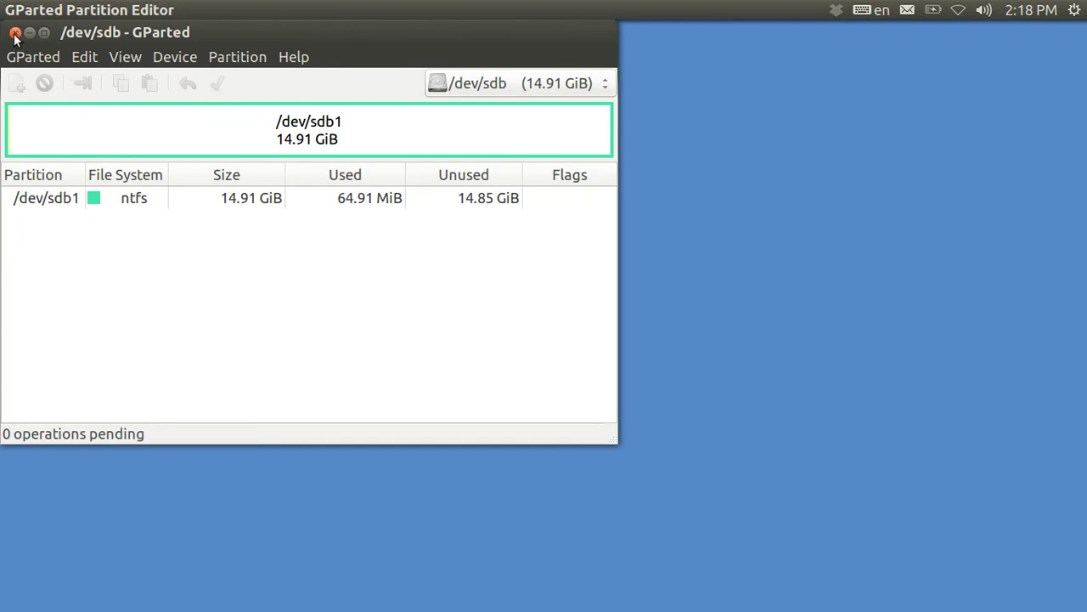
pyautogui.click(15, 34)
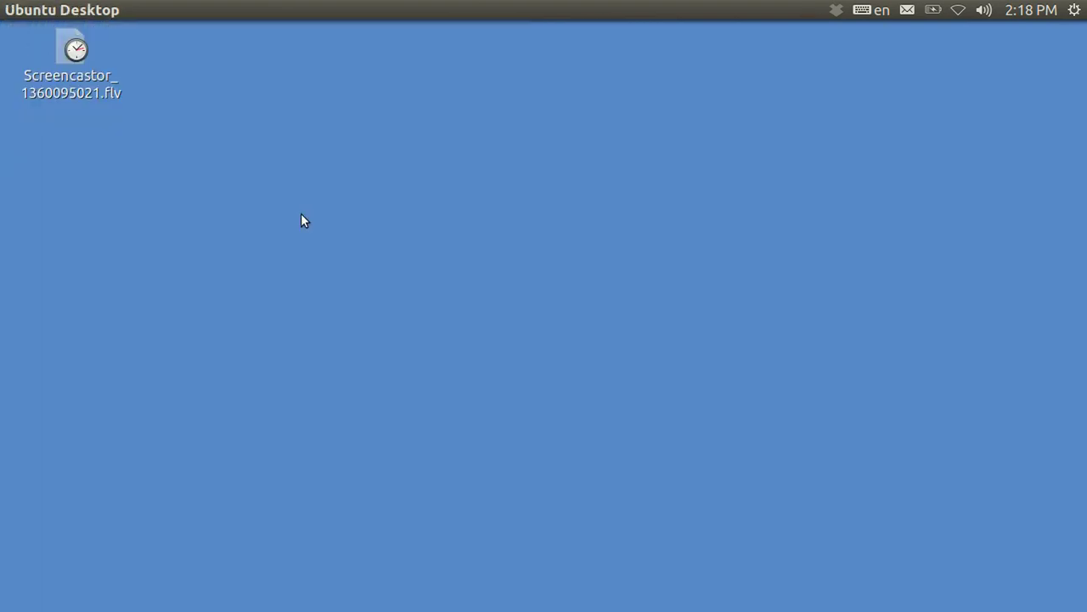